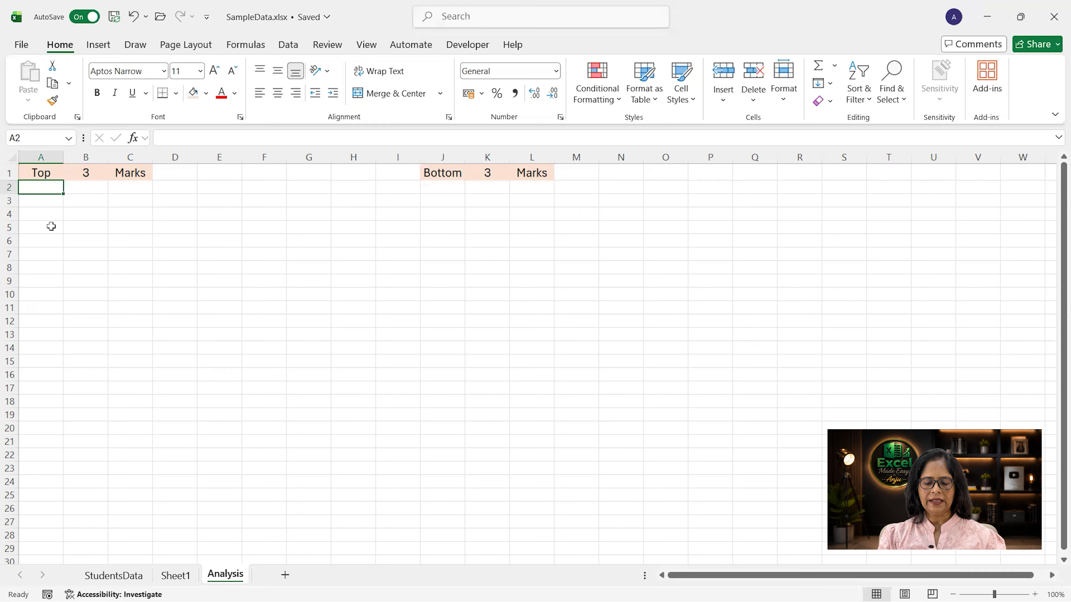
Step: Enter the formula =LARGE(StudentsData!C2:C21,1) in cell A2 of the Analysis sheet
text(=larg)
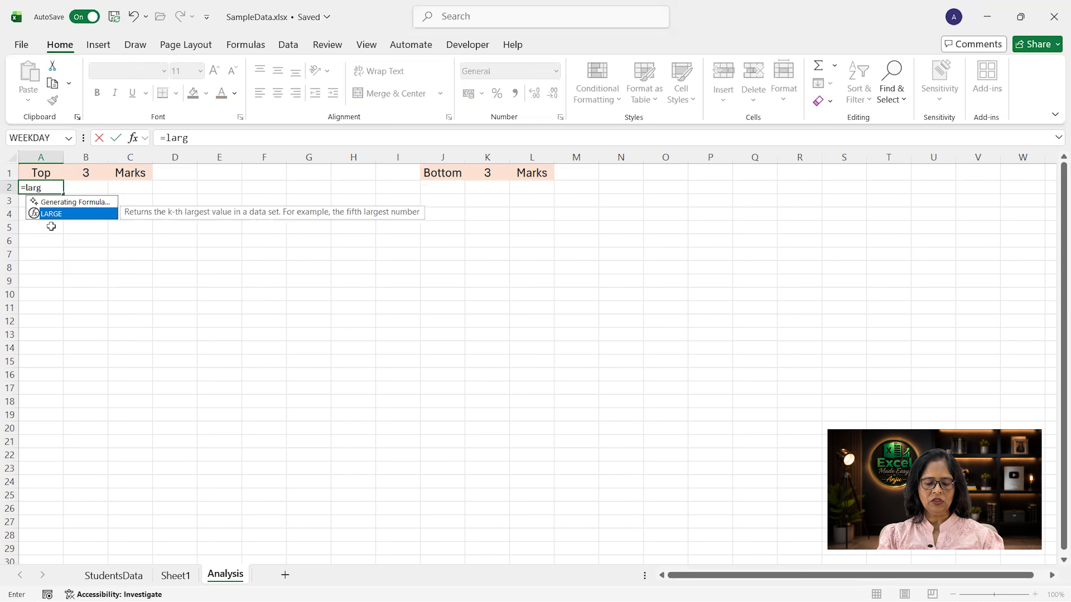
text(e()
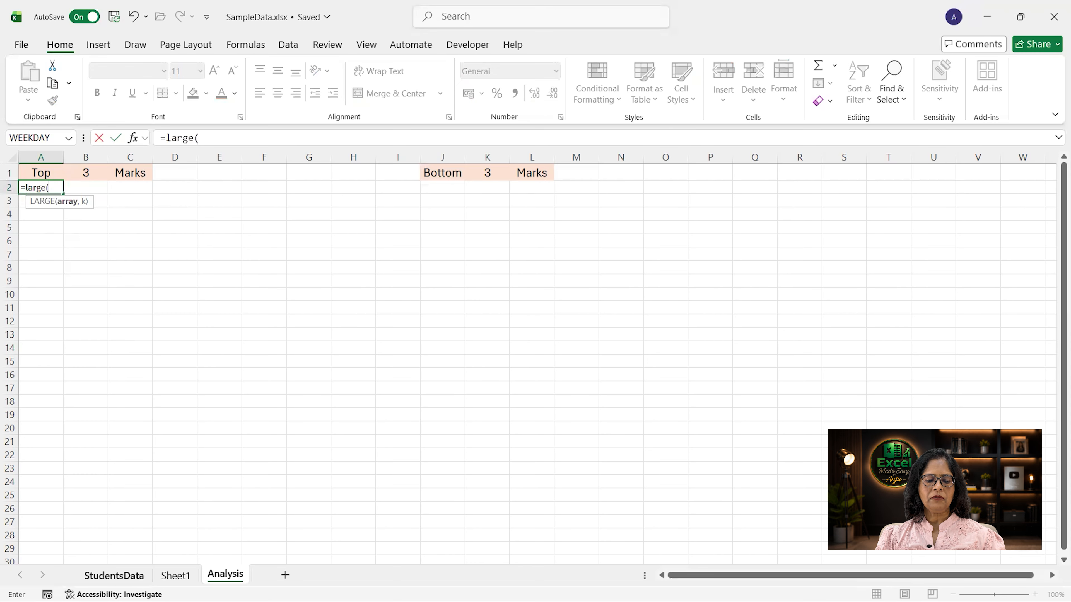
click(114, 576)
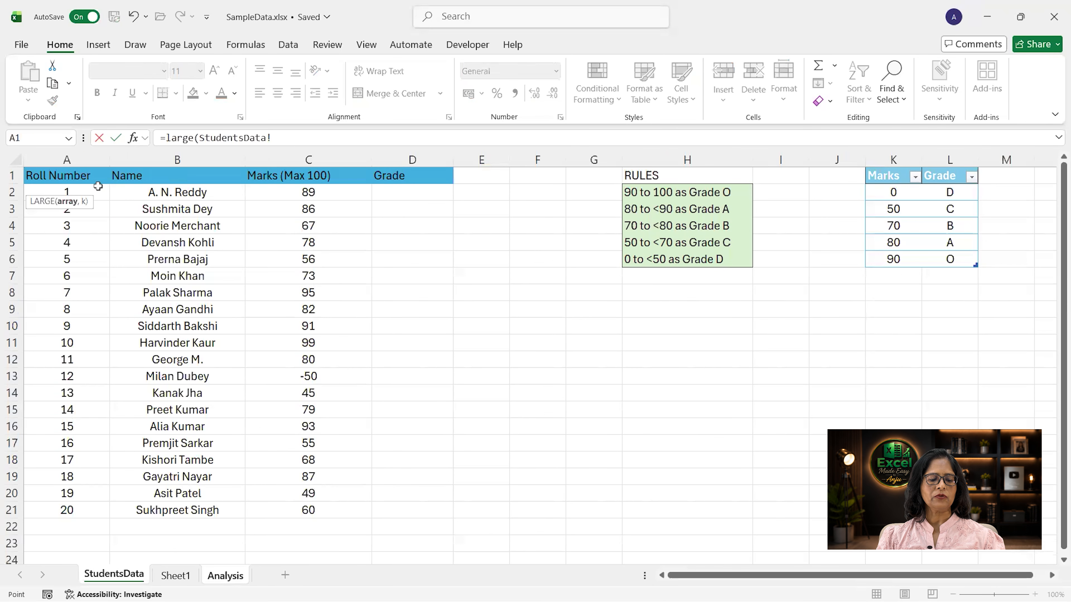
drag(300, 186, 298, 514)
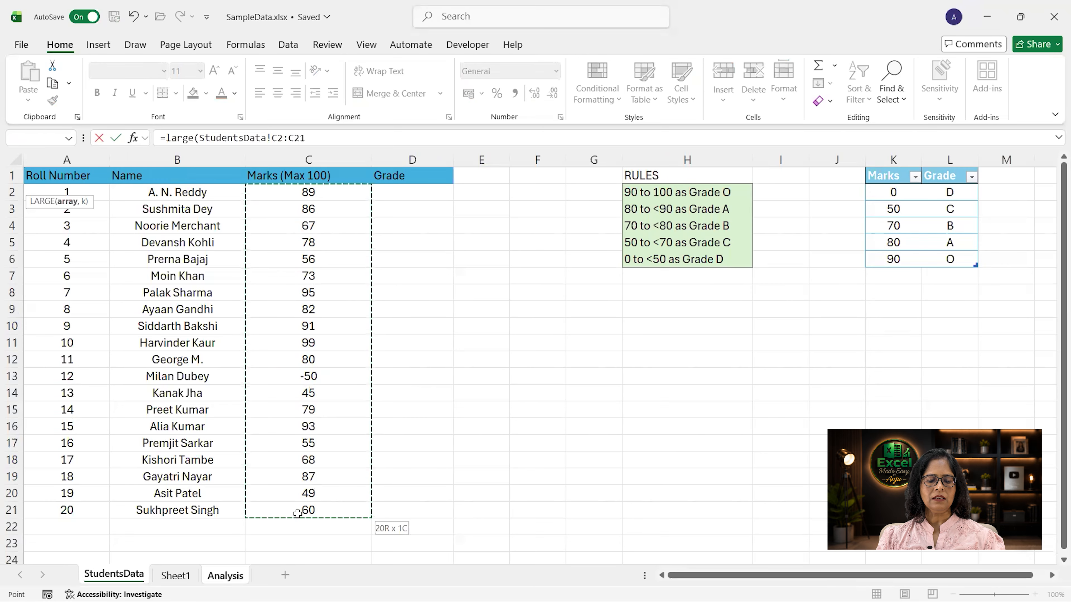
text(,1)
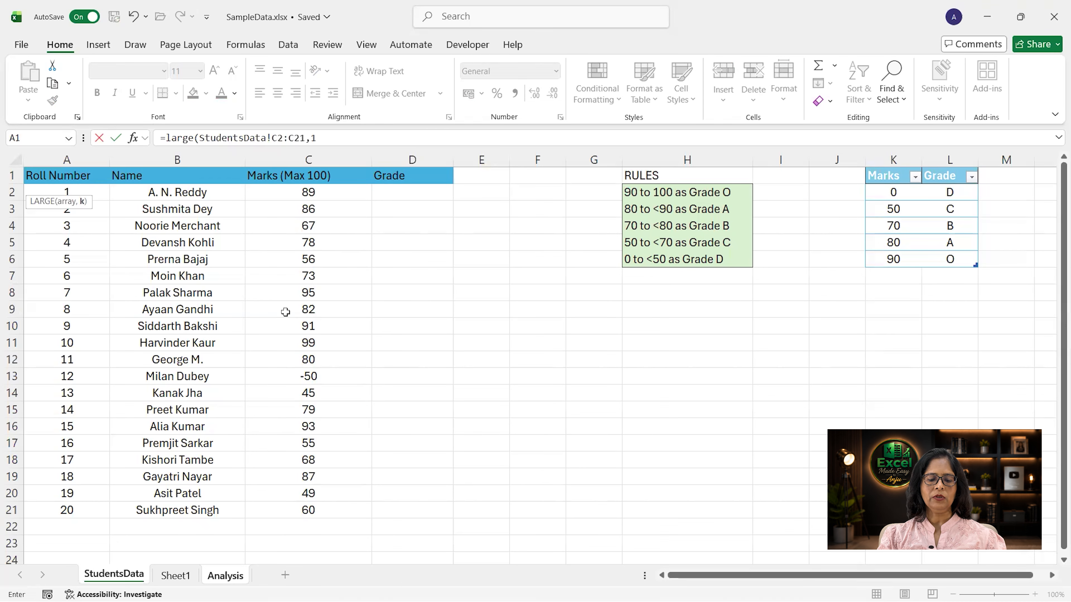
text())
key(ctrl+Return)
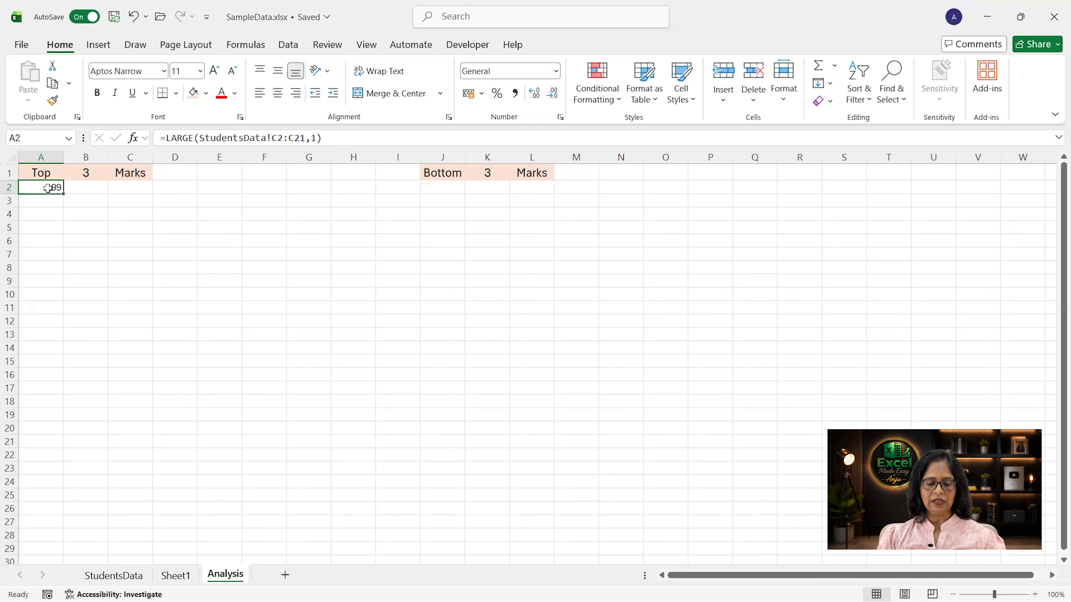
Step: Convert the top marks formula into a legacy array formula across A2:C2: =LARGE(StudentsData!C2:C21,{1,2,3})
drag(47, 188, 126, 189)
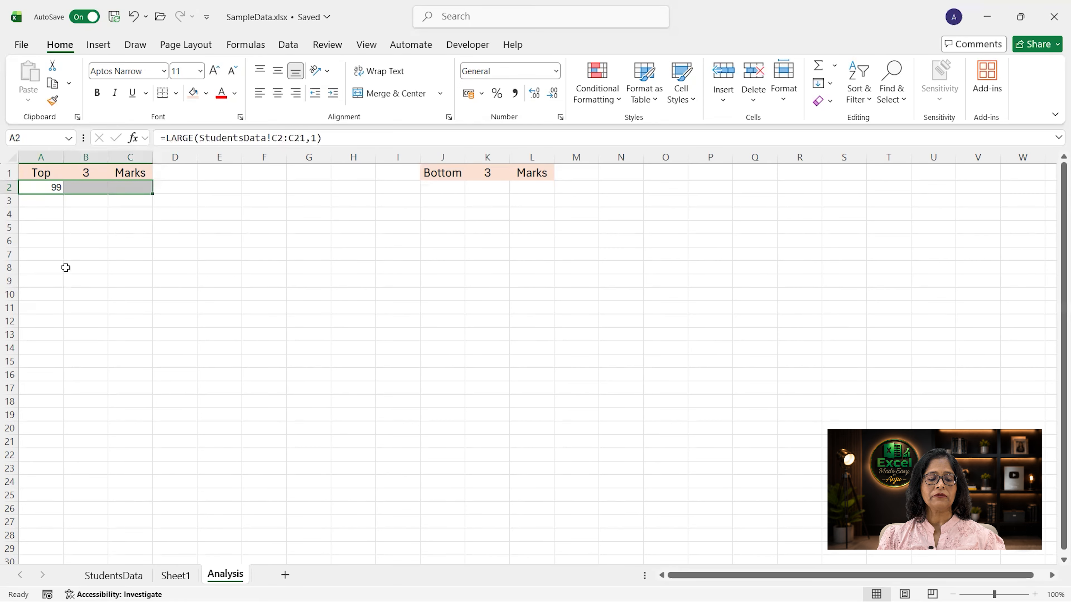
click(319, 137)
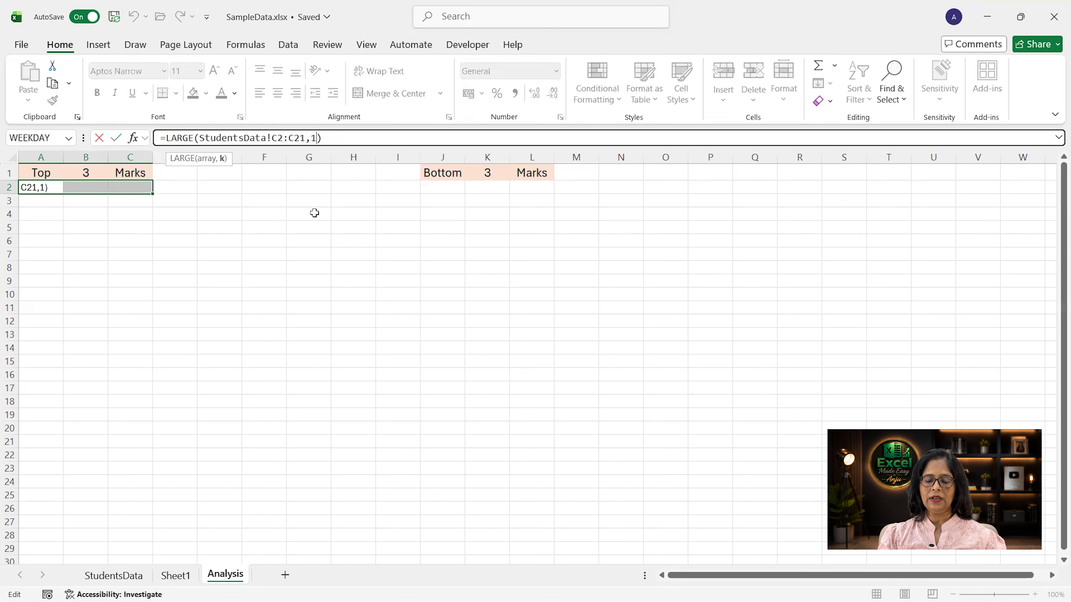
key(Delete)
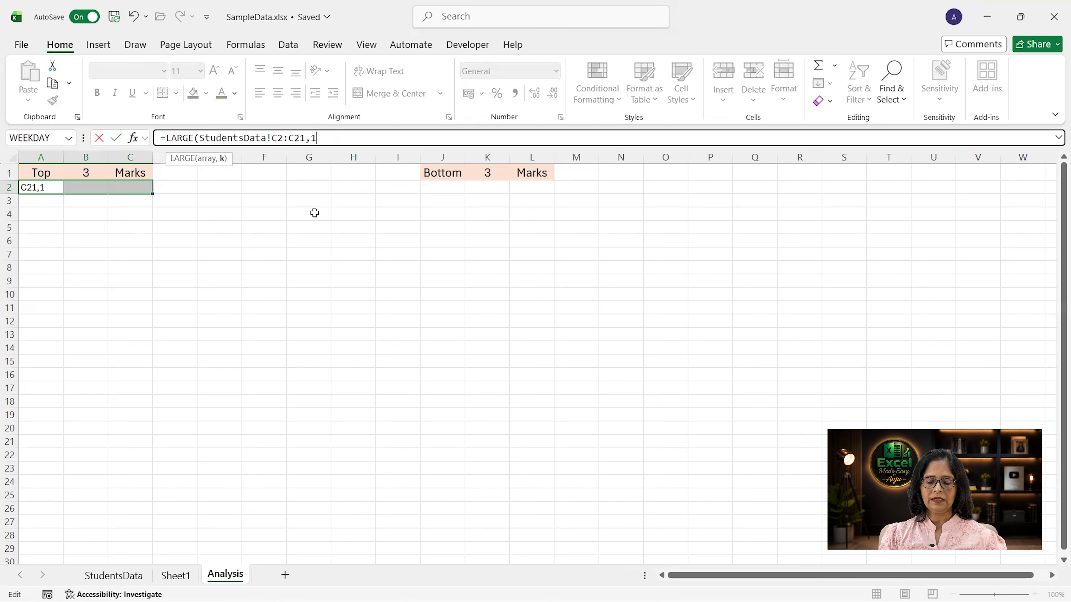
key(BackSpace)
text({)
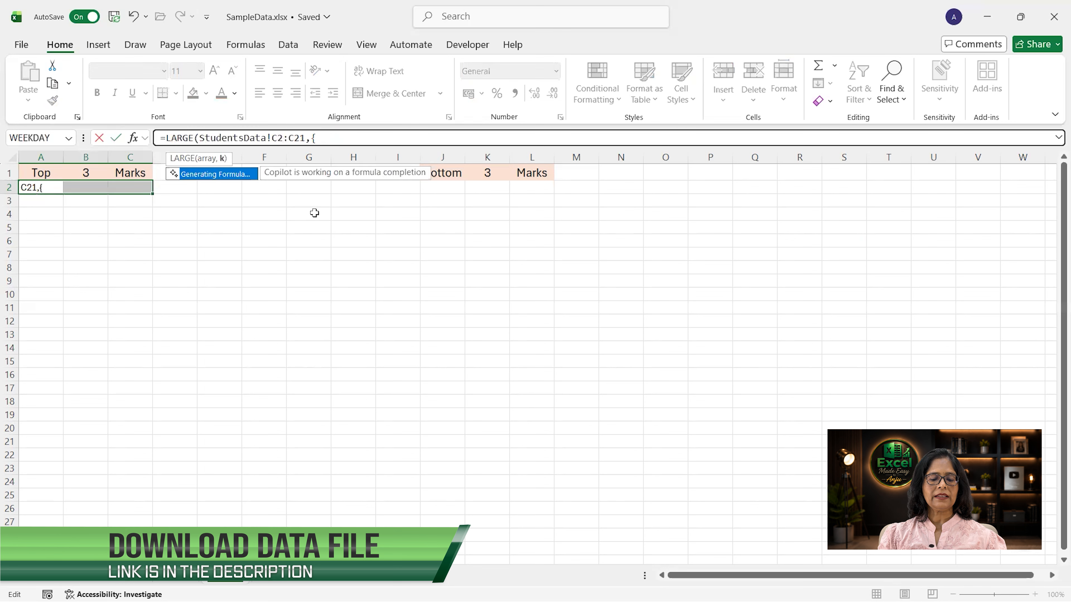
text(1,2,3)
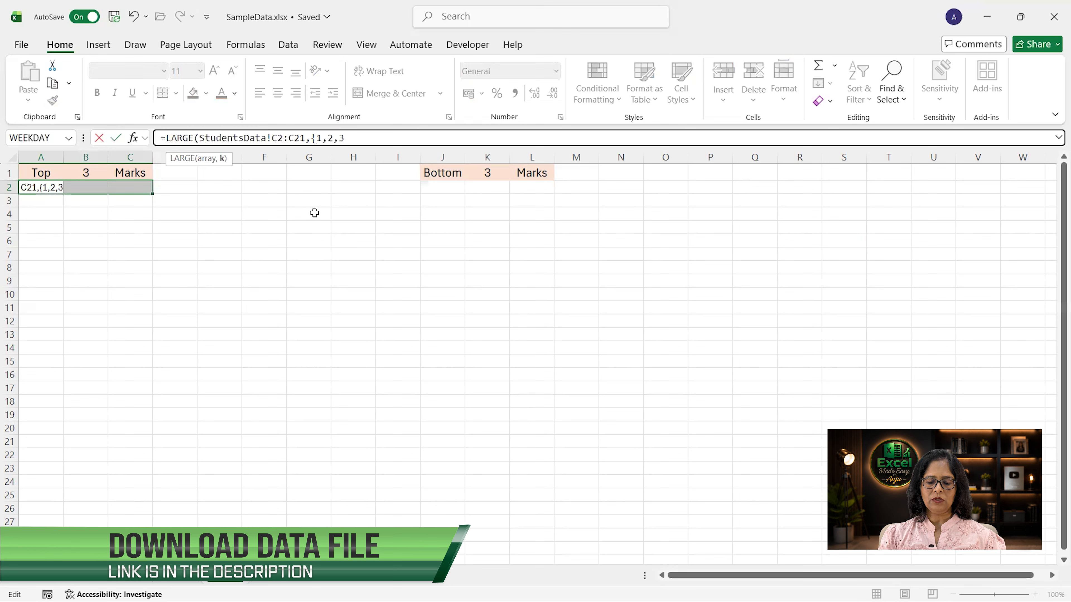
text(})
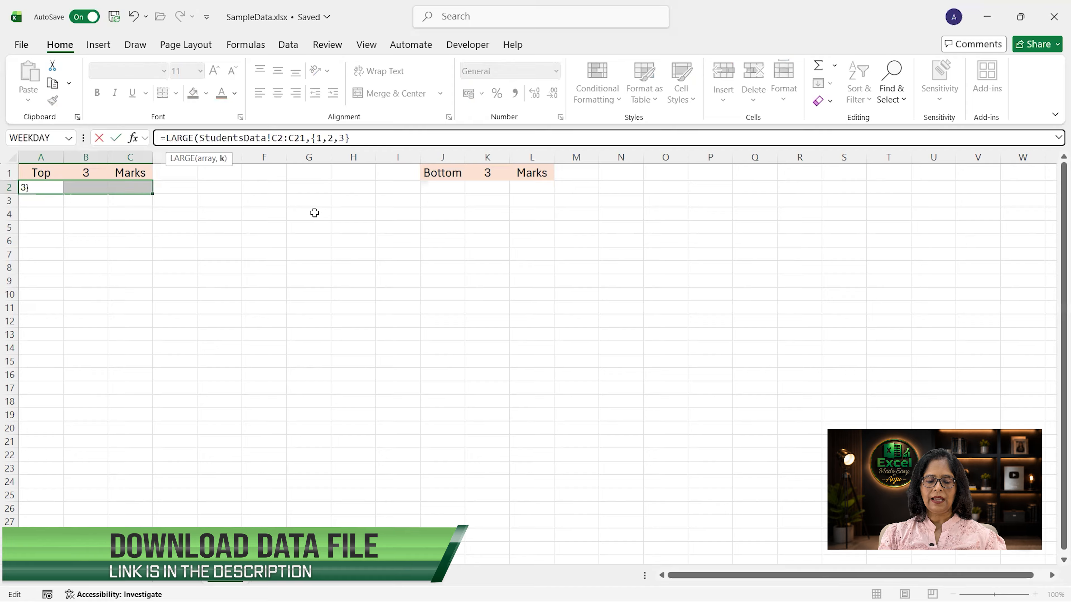
text())
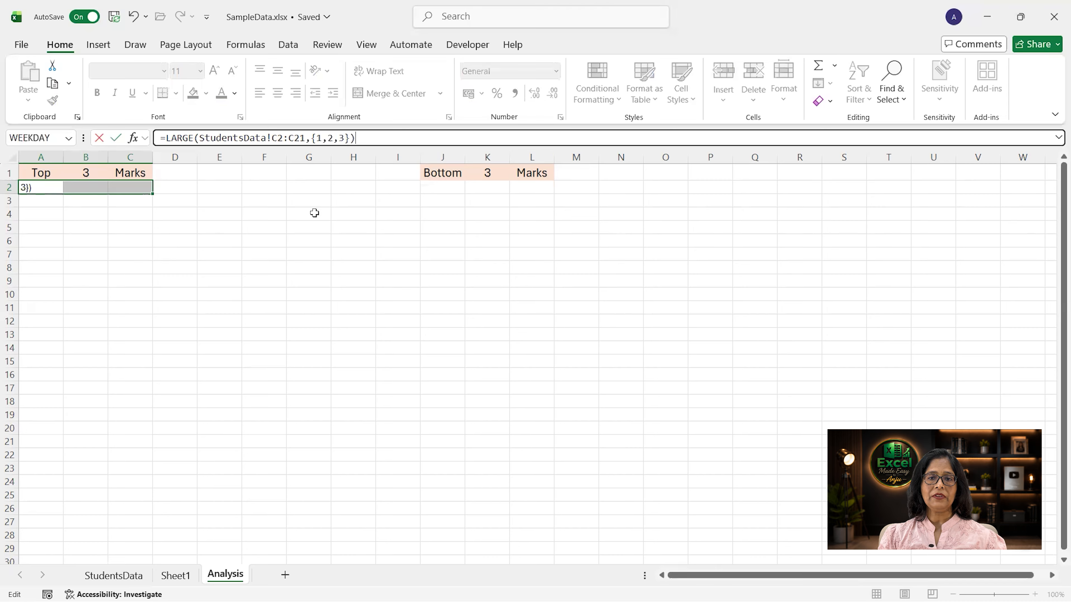
key(ctrl+shift+Return)
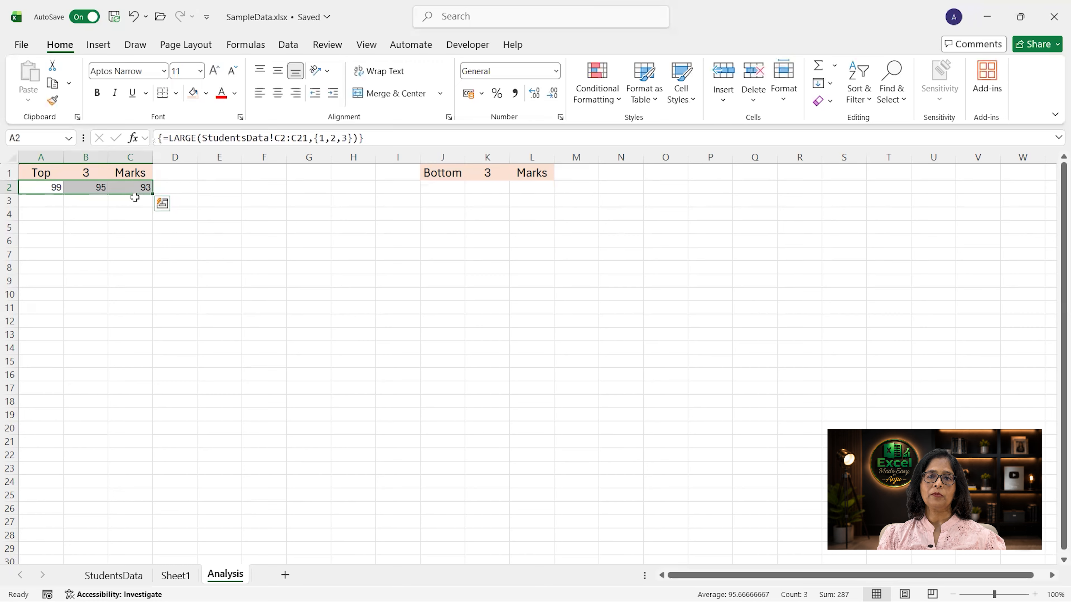
Step: Enter =SMALL(StudentsData!C2:C21,{1,2,3}) as a legacy array formula across J2:L2 under the Bottom 3 Marks heading
click(436, 188)
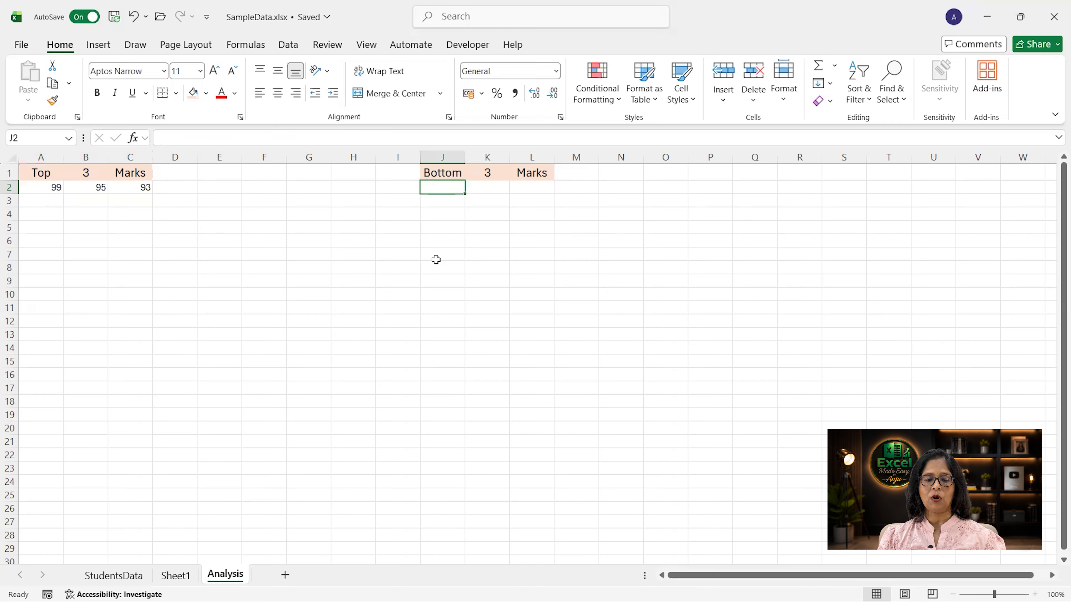
text(=)
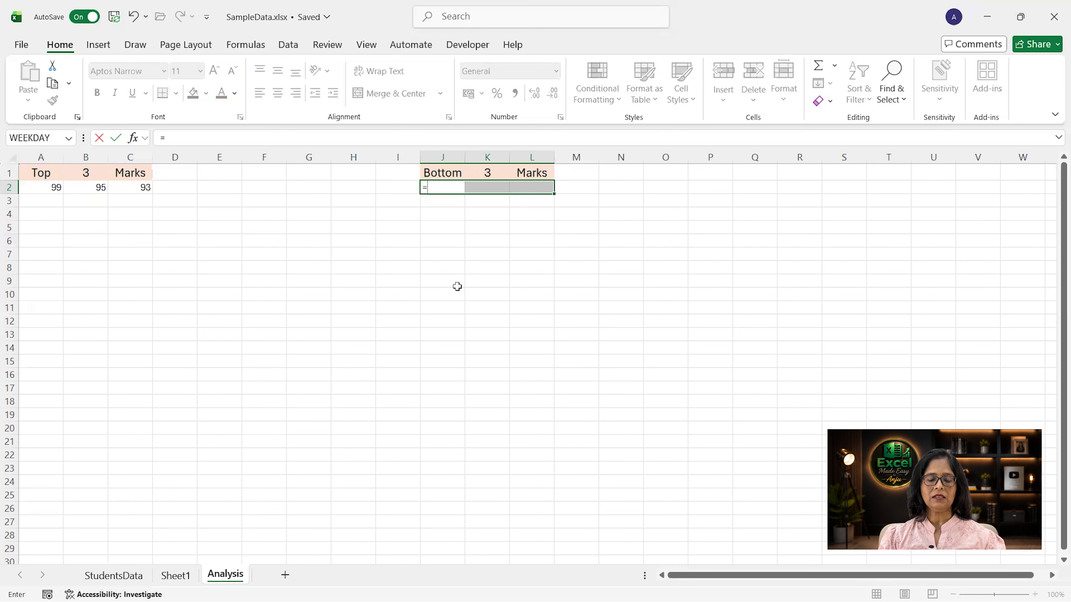
text(small()
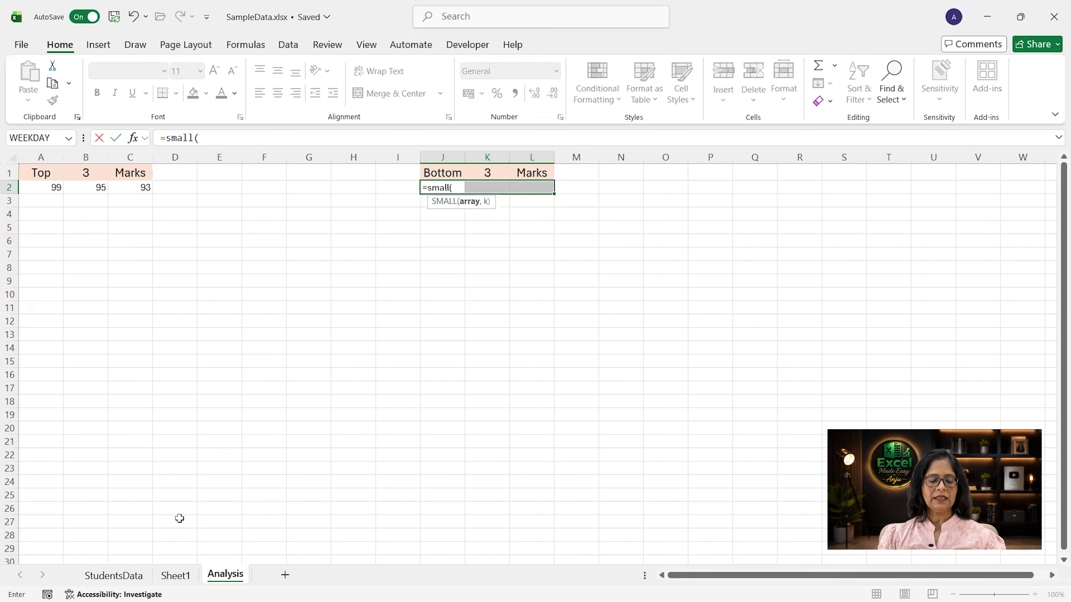
click(114, 575)
drag(308, 192, 298, 513)
text(,{1,2,3)
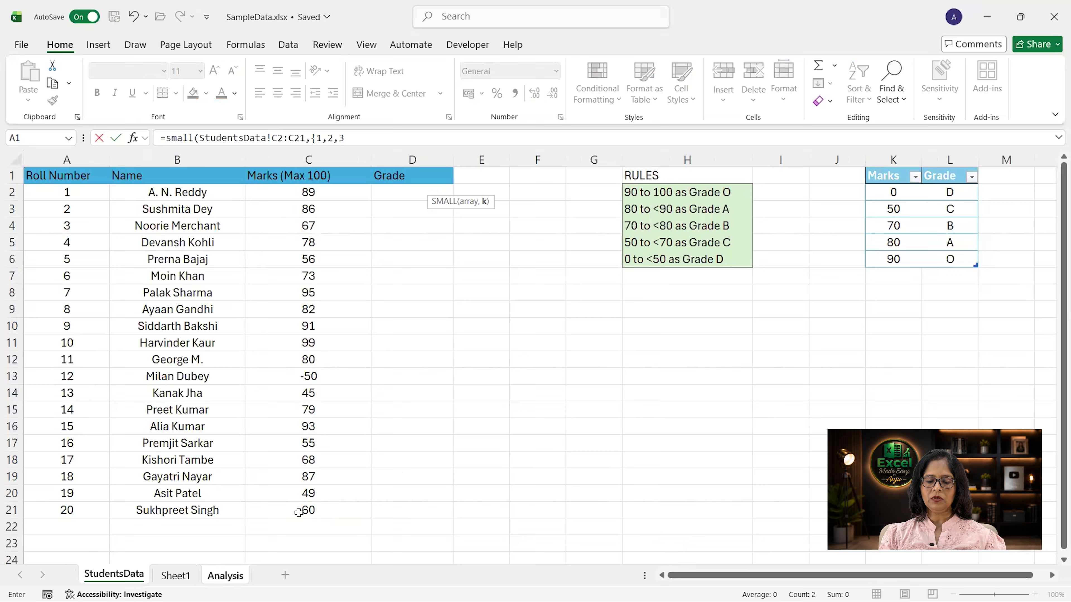
text(}))
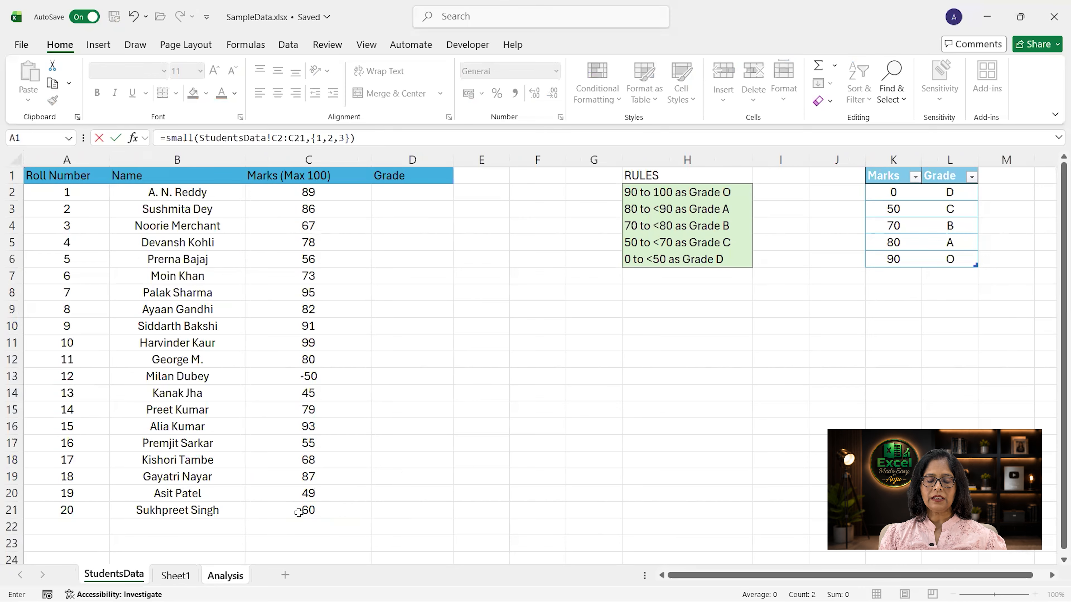
key(ctrl+shift+Return)
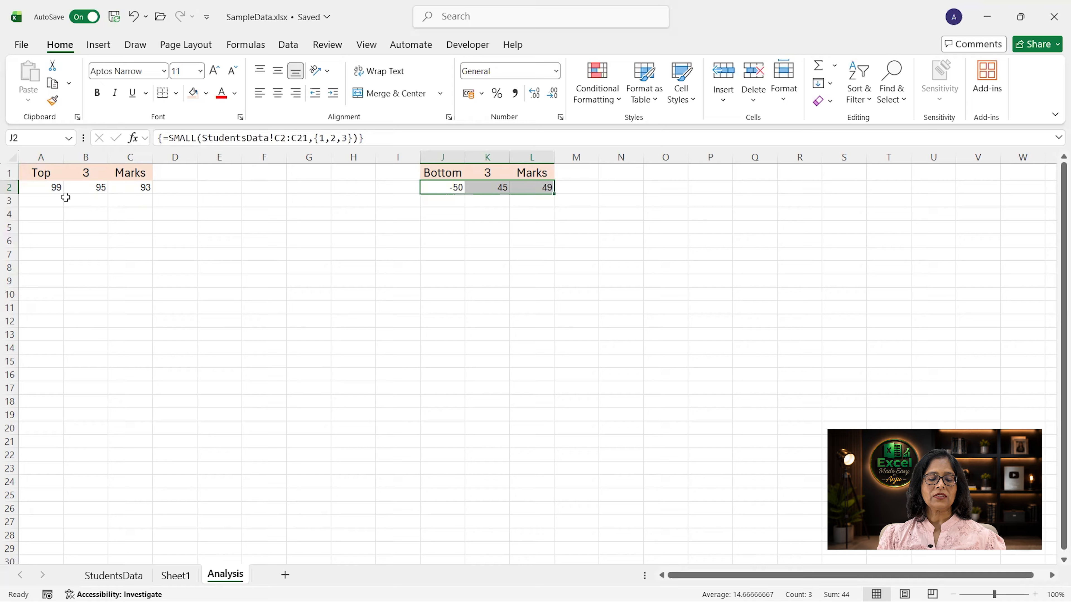
Step: Clear the array formula from A2:C2 under the Top 3 Marks heading
click(46, 191)
drag(46, 192, 134, 186)
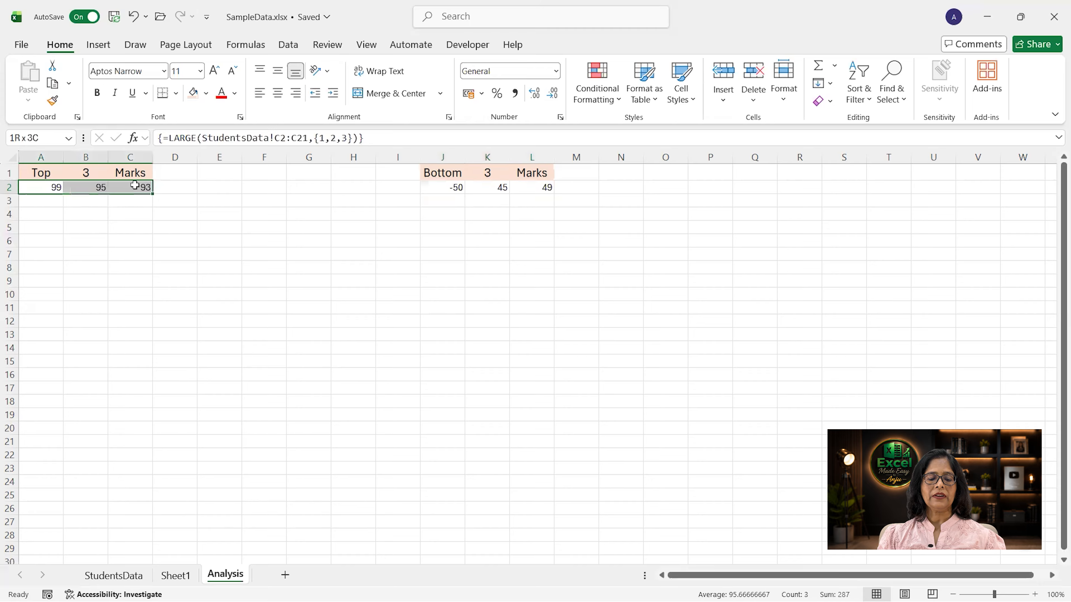
key(Delete)
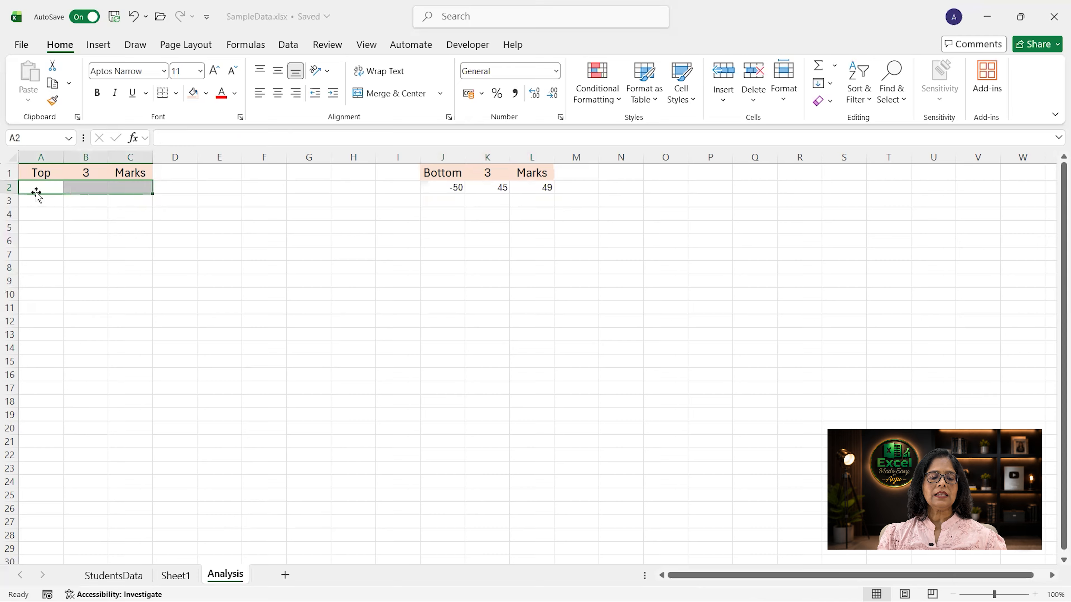
Step: Enter =LARGE(StudentsData!C2:C21,{1,2,3}) in cell A2 alone as an ordinary dynamic formula
click(38, 189)
text(=large)
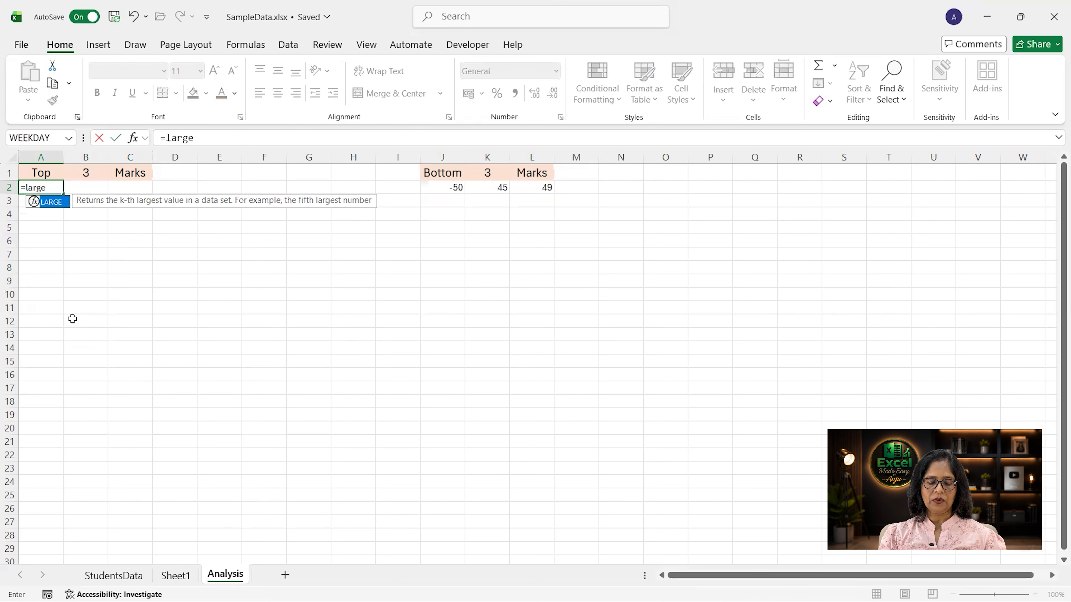
text(()
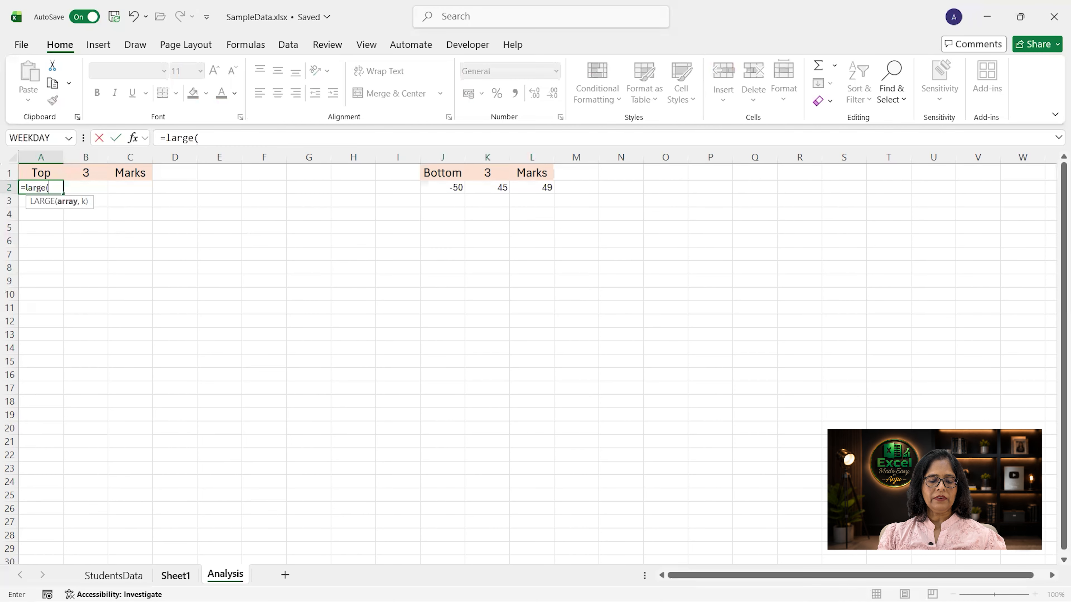
click(114, 576)
drag(324, 195, 324, 504)
text(,)
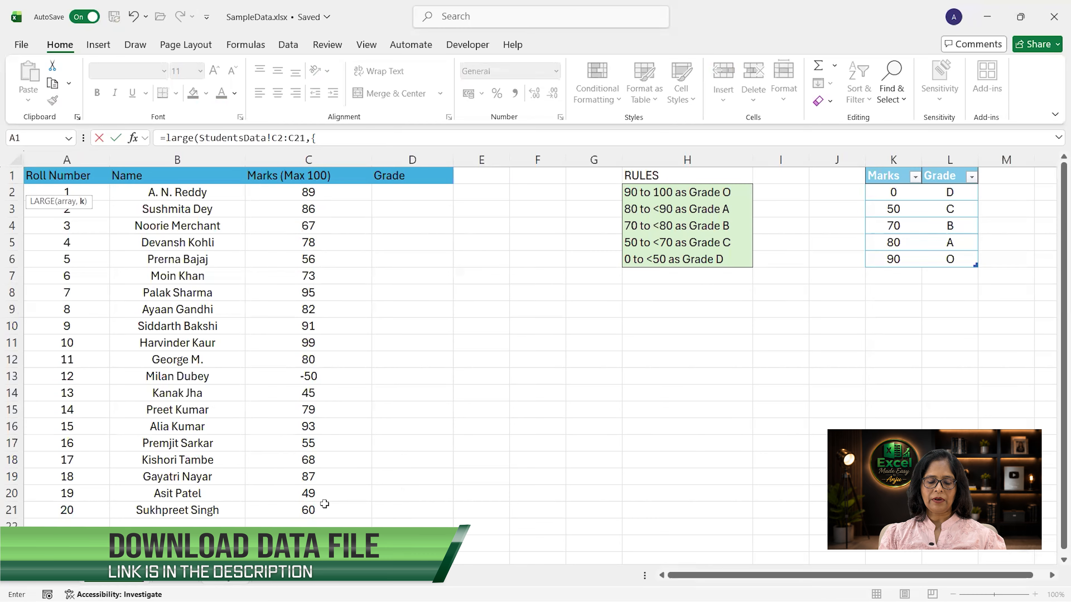
text({1,2,3,)
key(BackSpace)
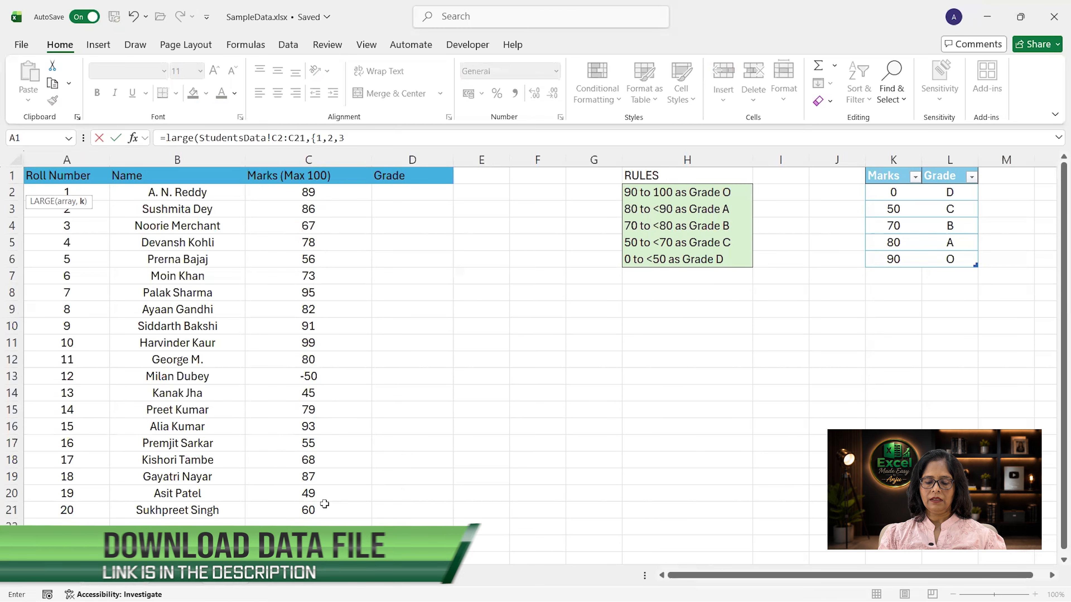
text(}))
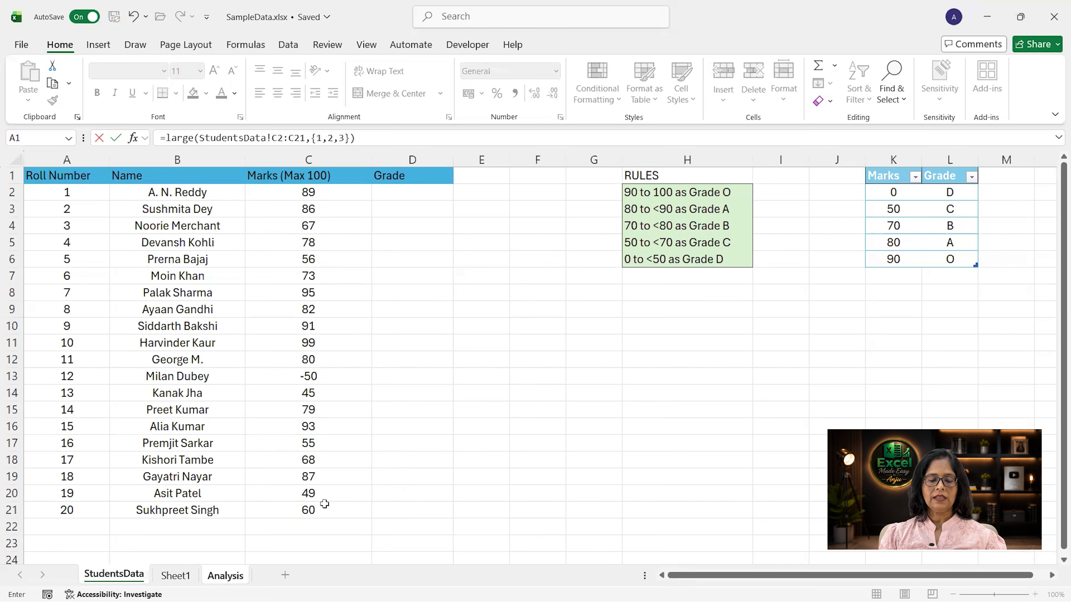
key(Return)
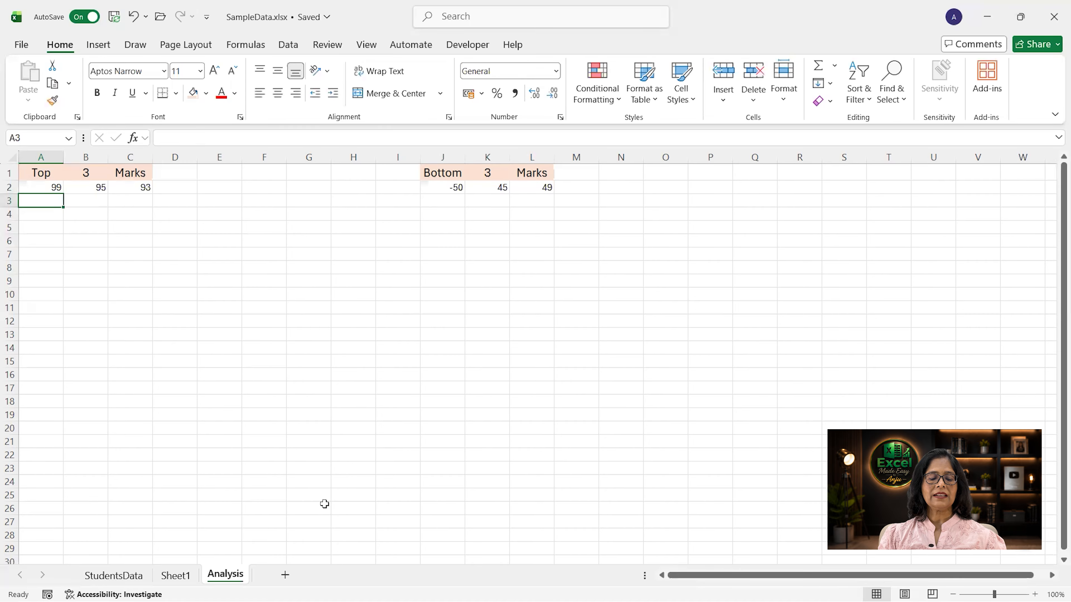
Step: Replace the {1,2,3} constant in cell A2's LARGE formula with SEQUENCE(3)
key(Up)
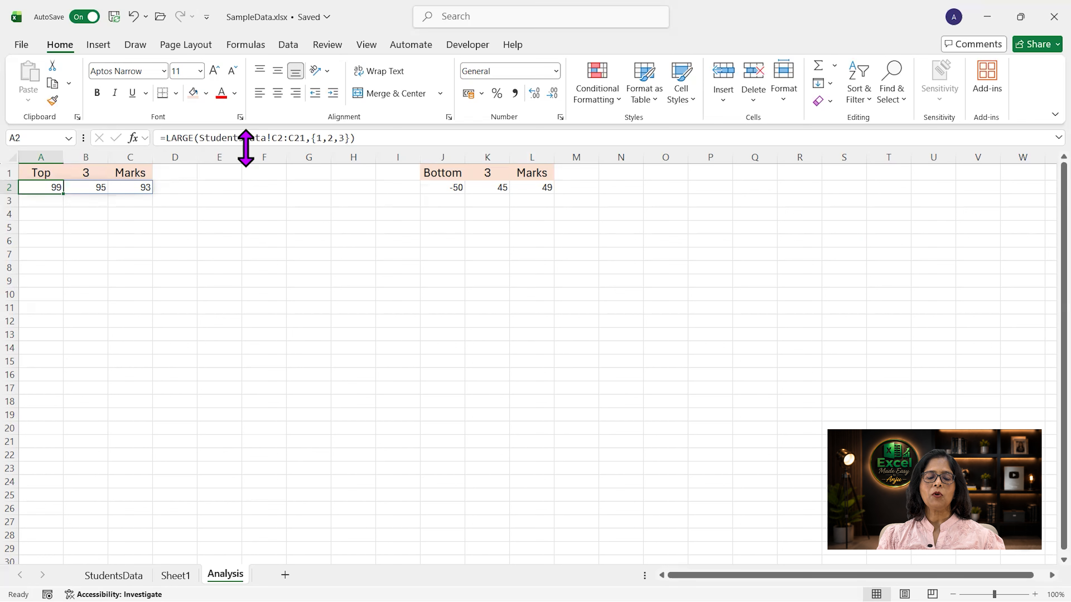
drag(312, 135, 350, 136)
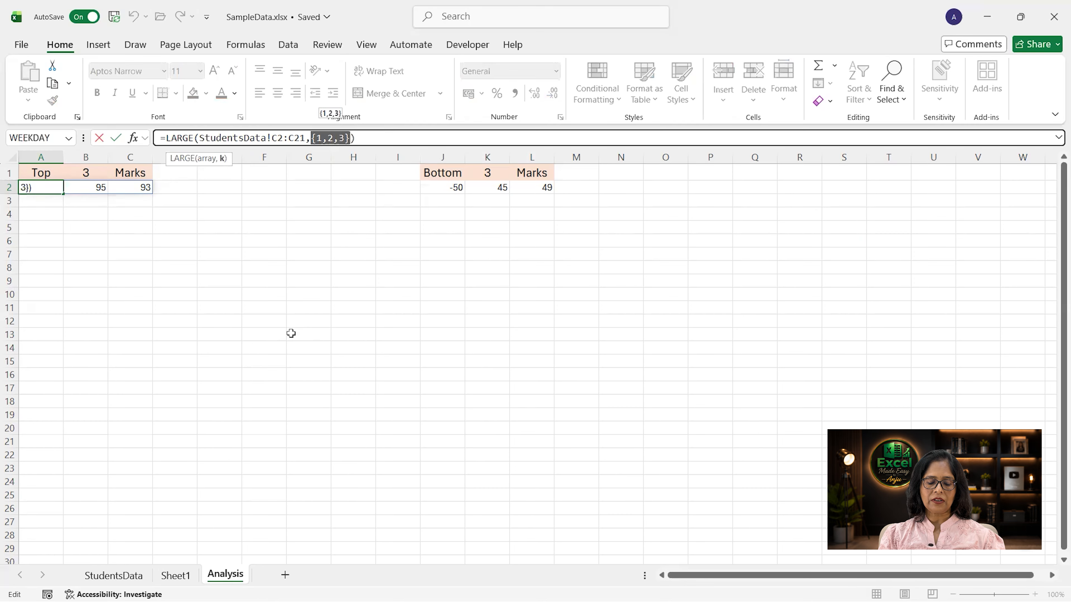
text(sequence()
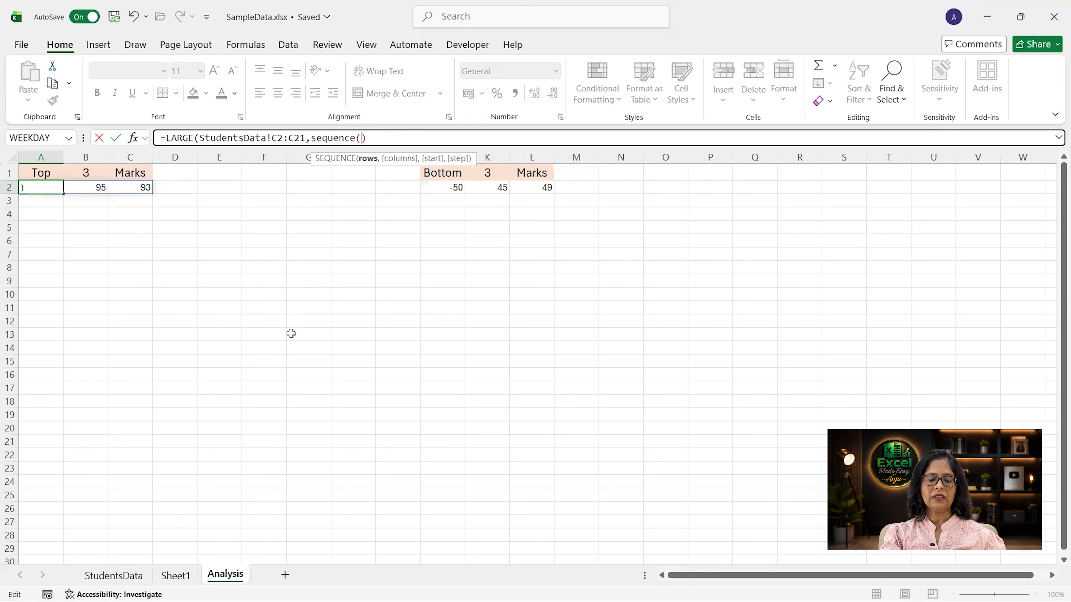
text(3)
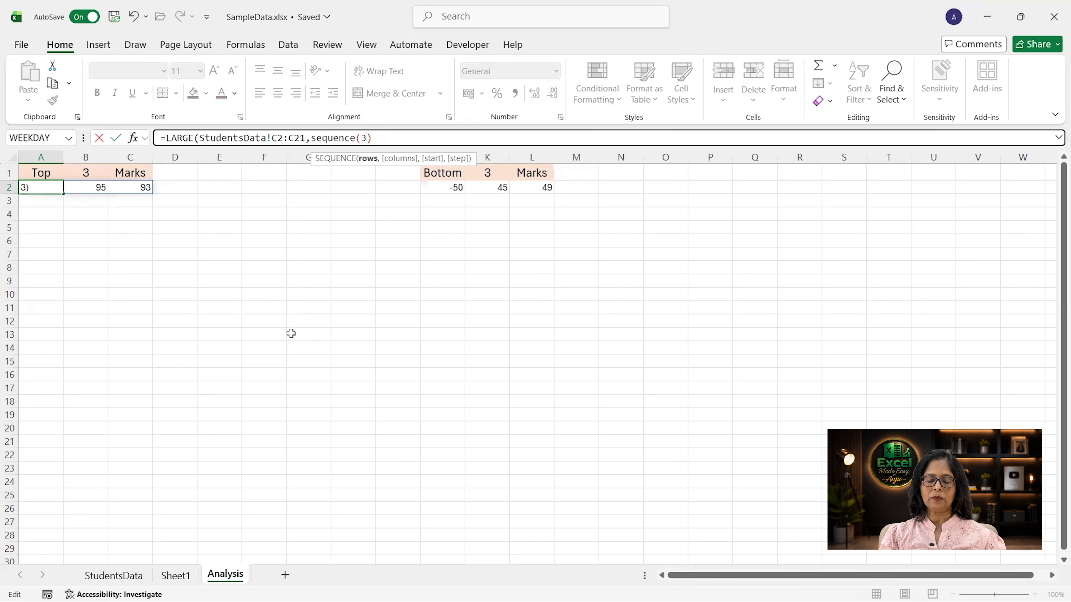
text())
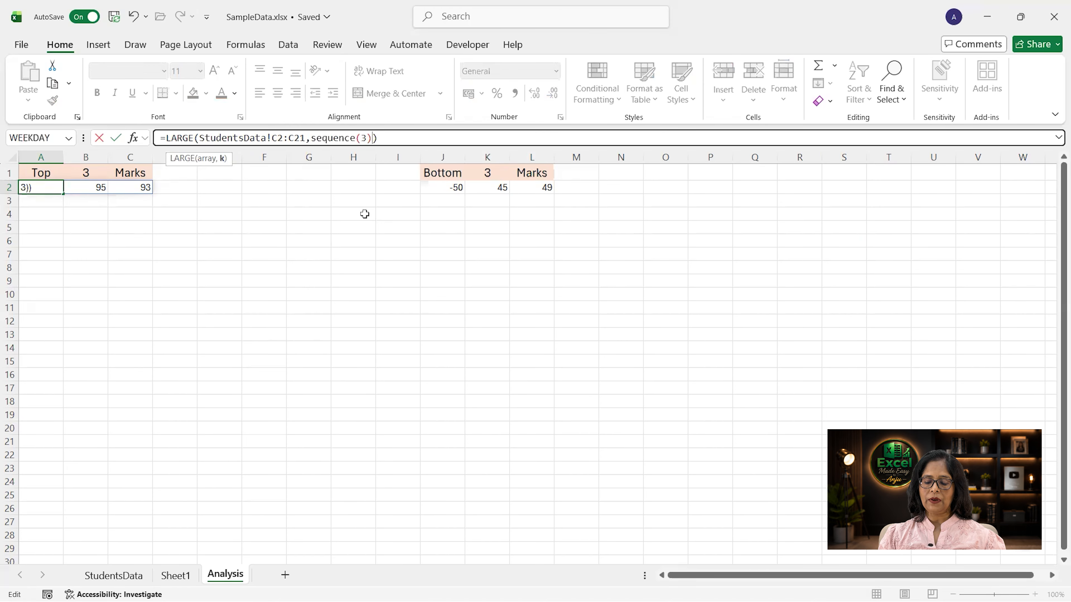
key(Return)
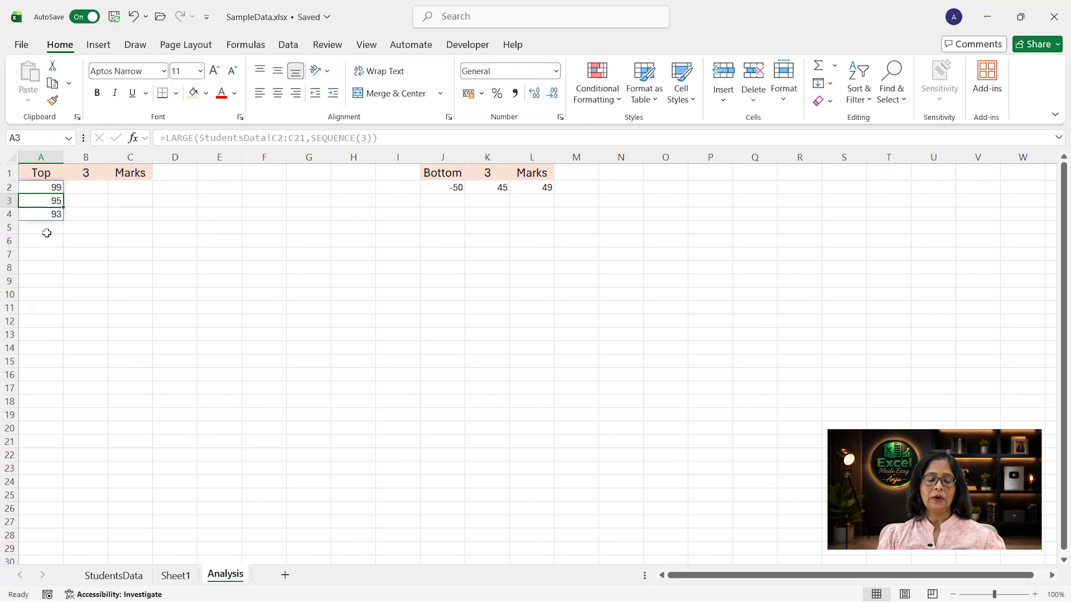
click(52, 185)
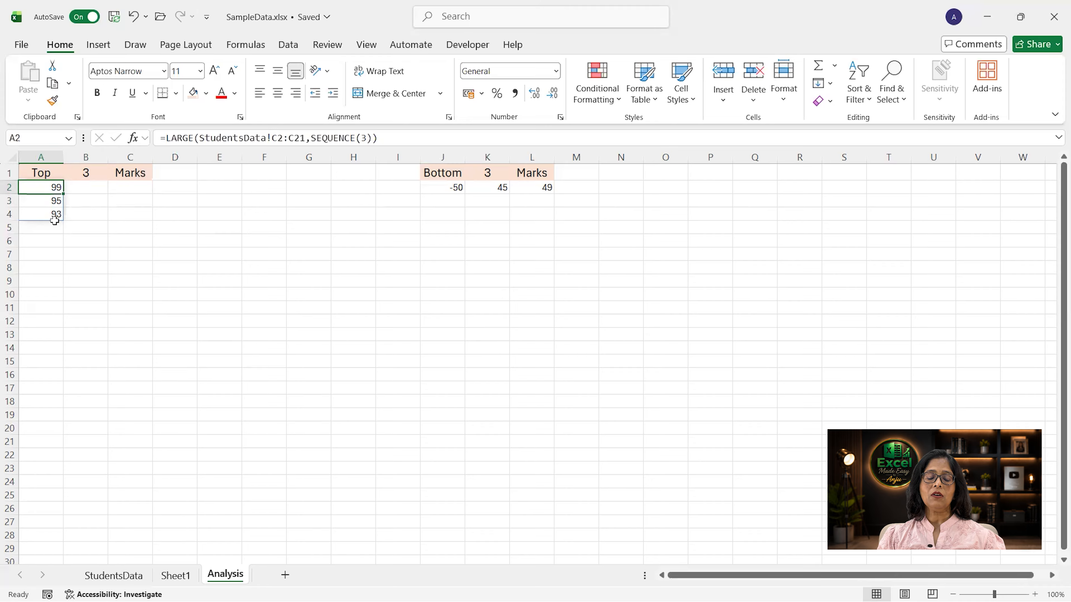
Step: Change the SEQUENCE argument in cell A2's LARGE formula to (,3) so the marks spill across columns
click(362, 137)
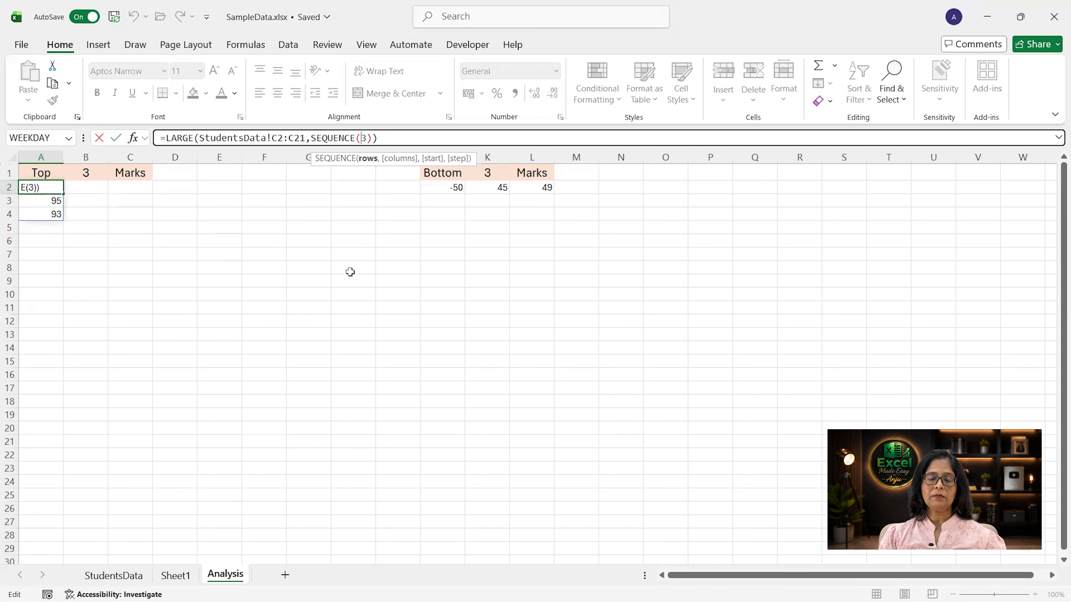
text(,)
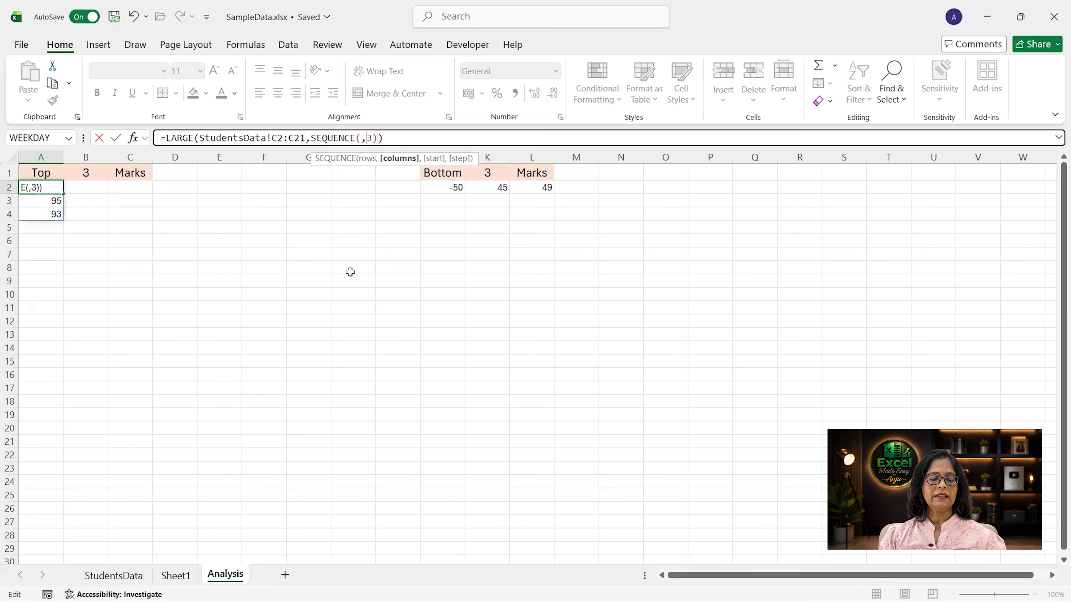
key(Return)
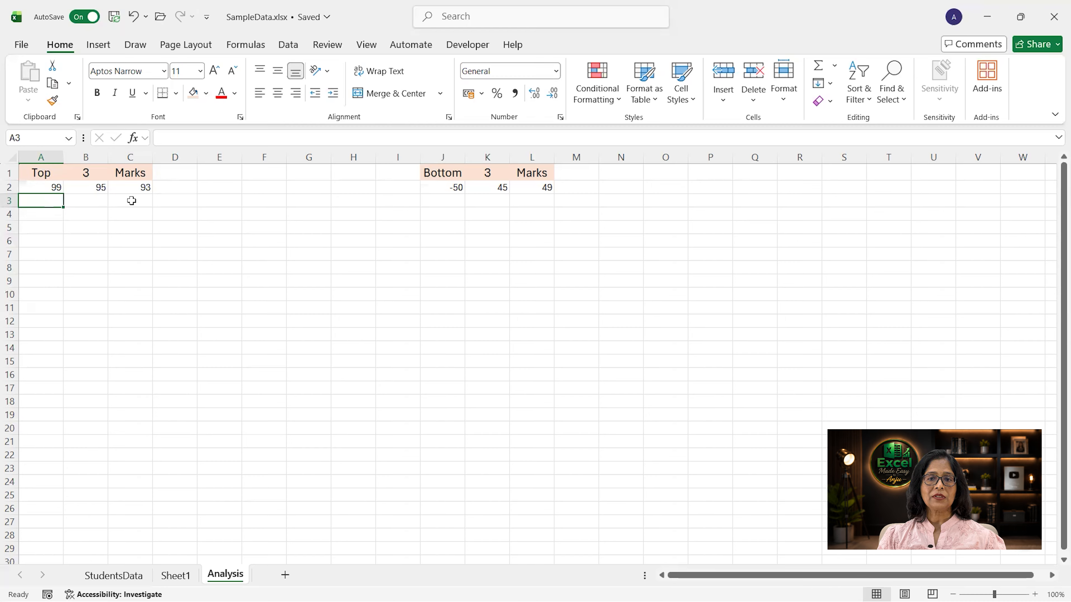
click(42, 191)
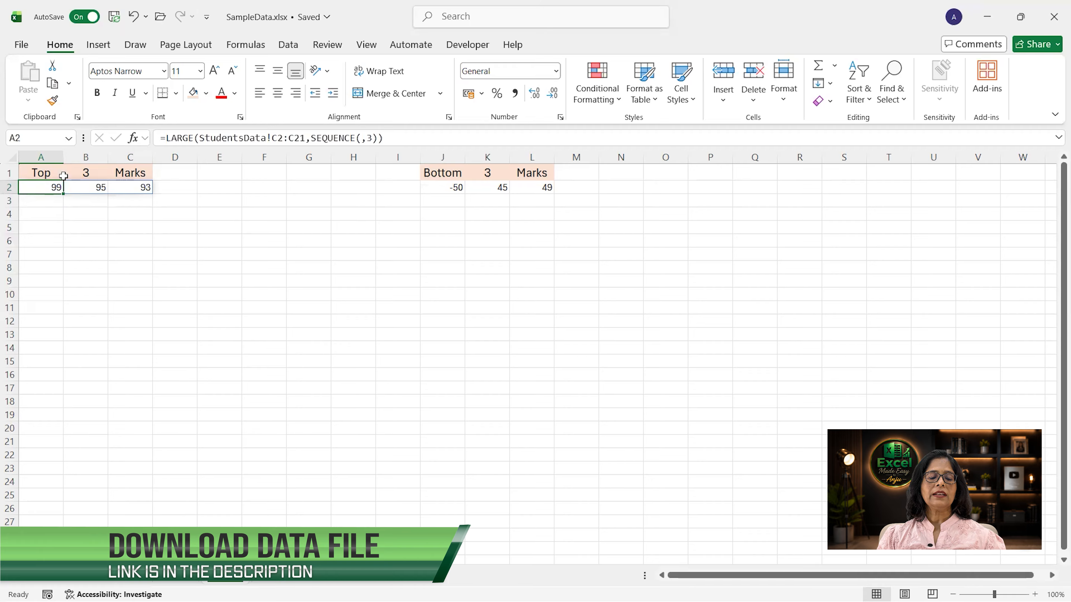
Step: Set the count in B1 to 5 and replace the 3 in cell A2's SEQUENCE with a reference to B1
click(83, 175)
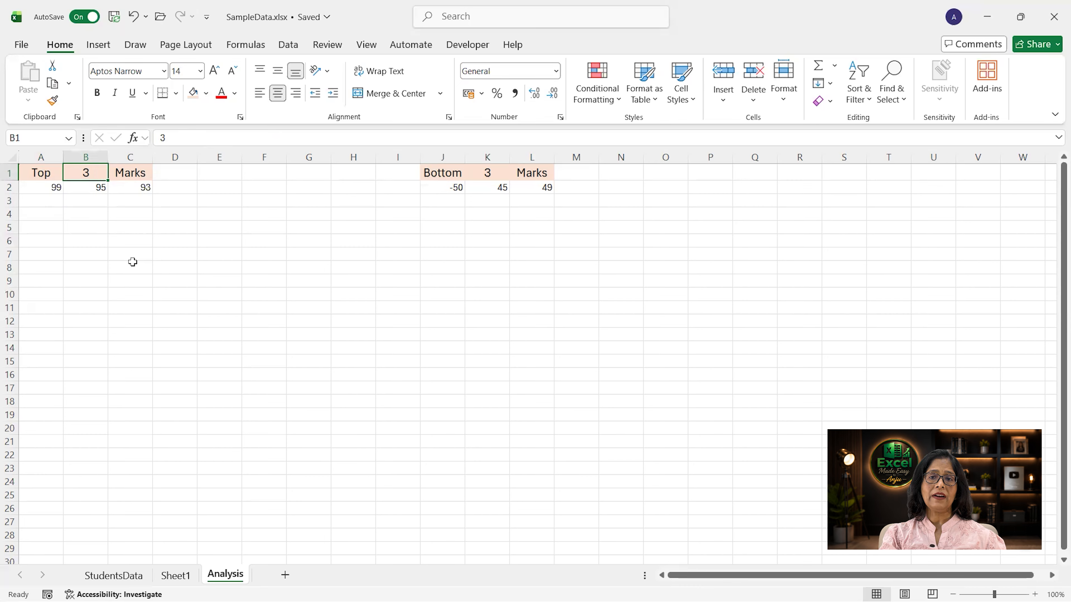
text(5)
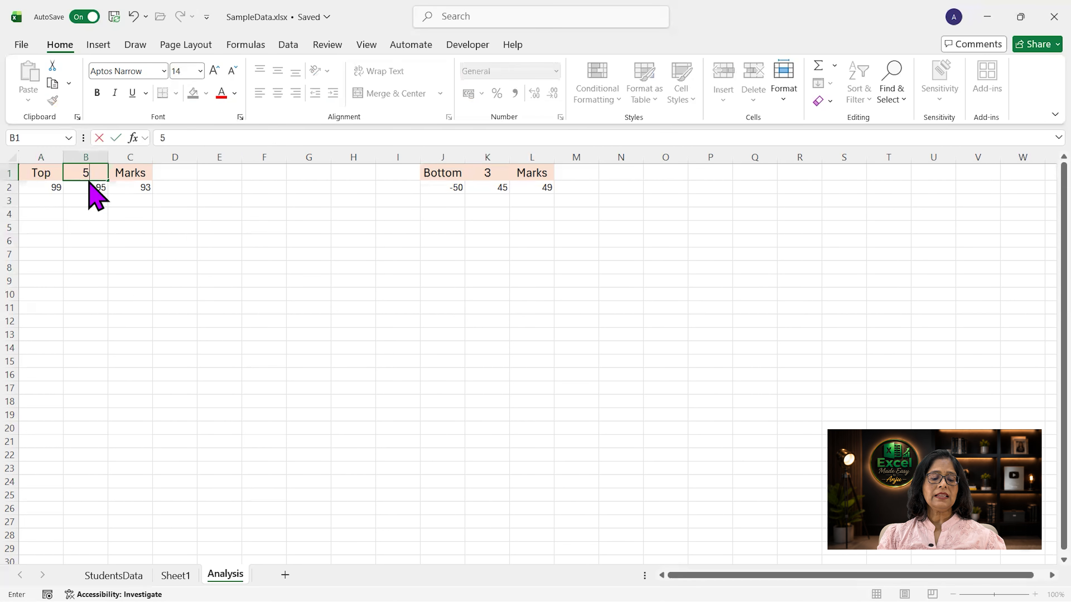
click(52, 190)
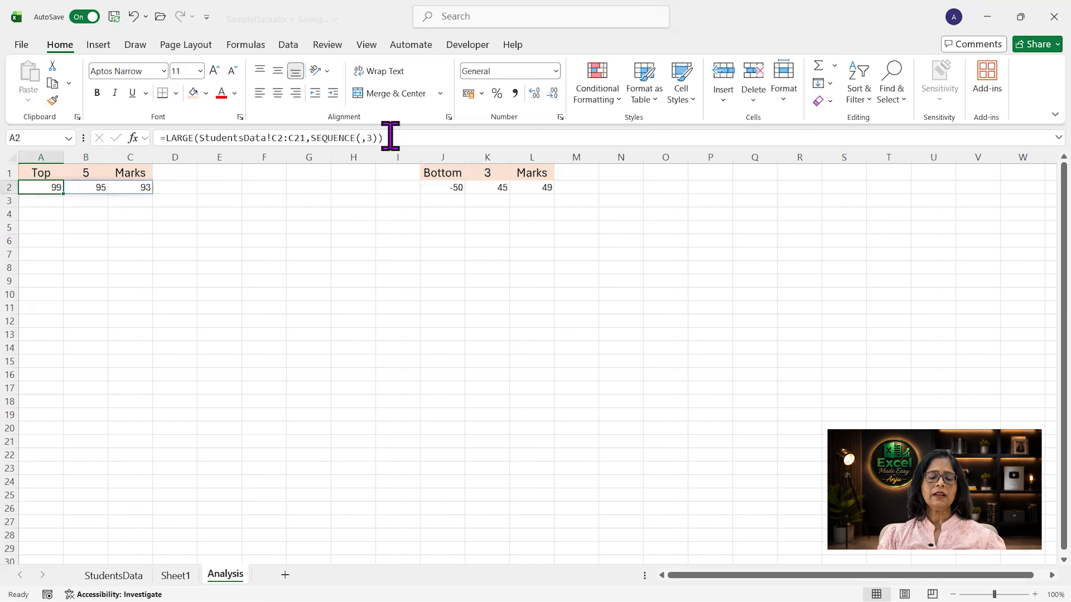
click(370, 139)
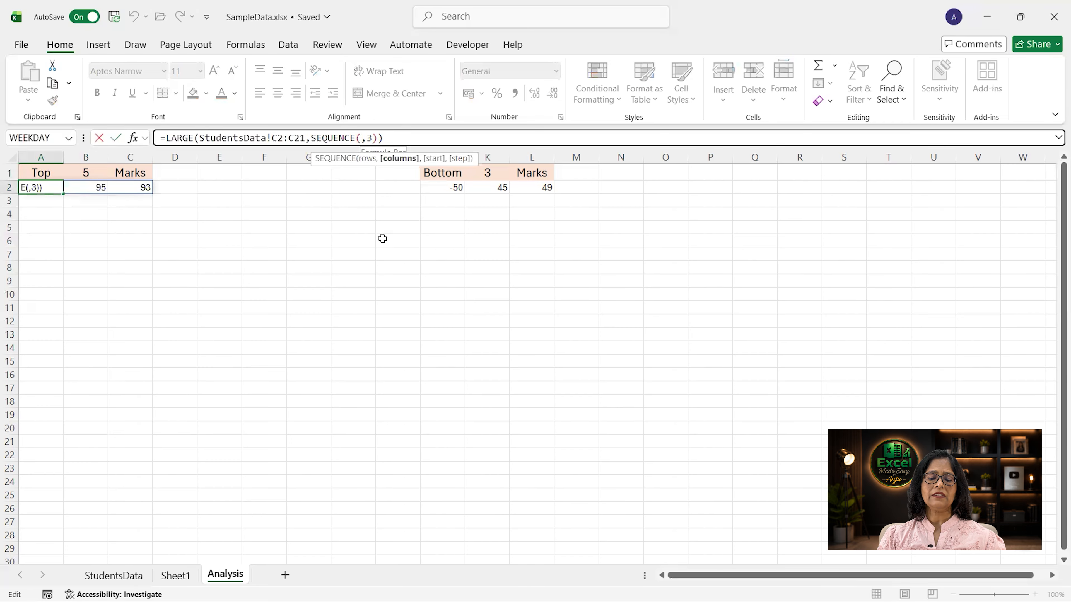
key(BackSpace)
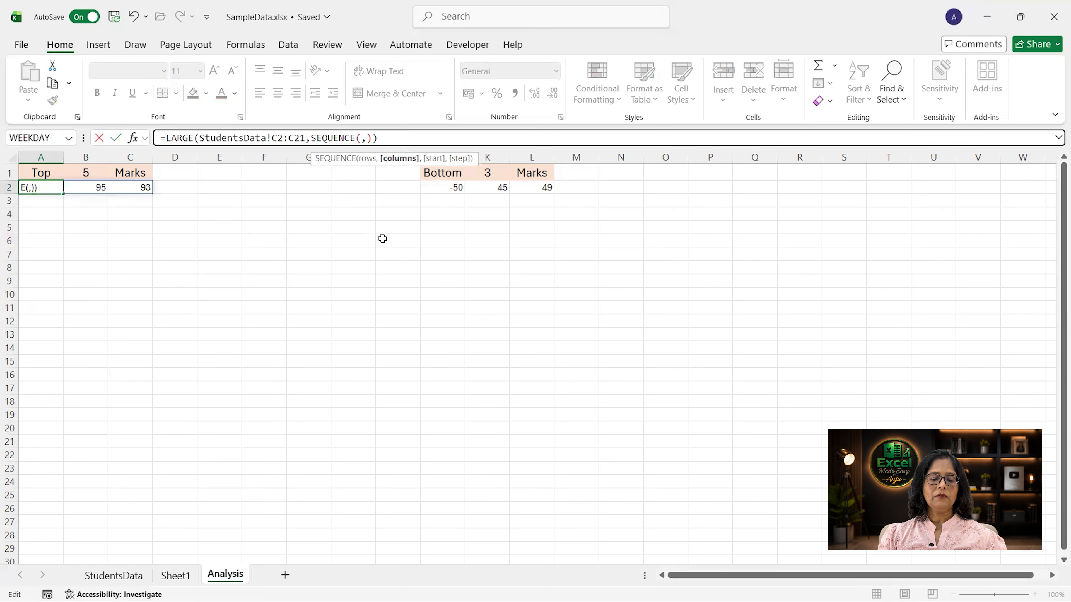
click(93, 174)
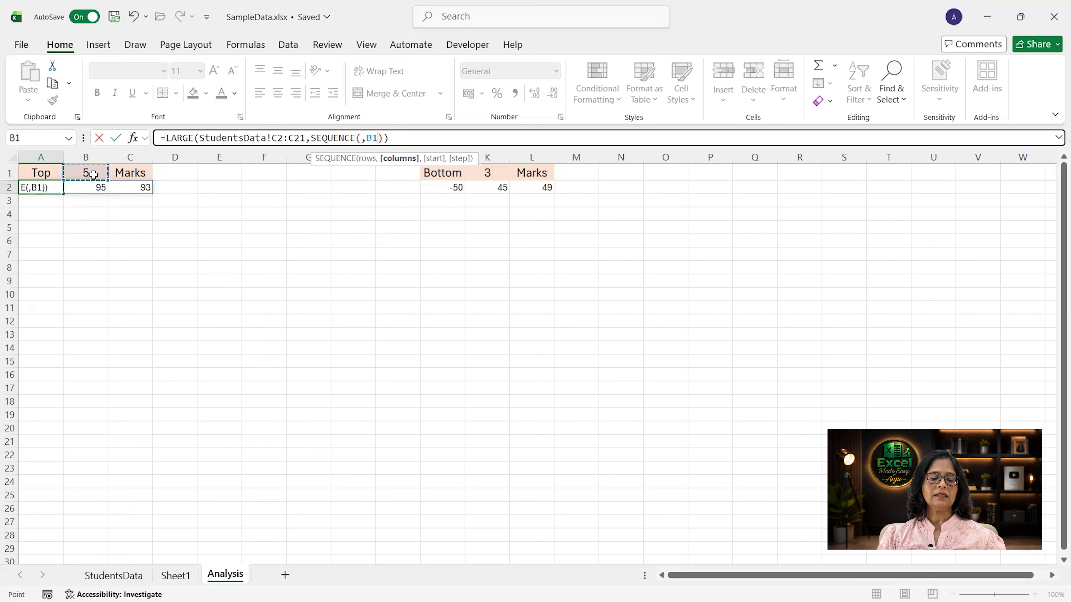
key(Return)
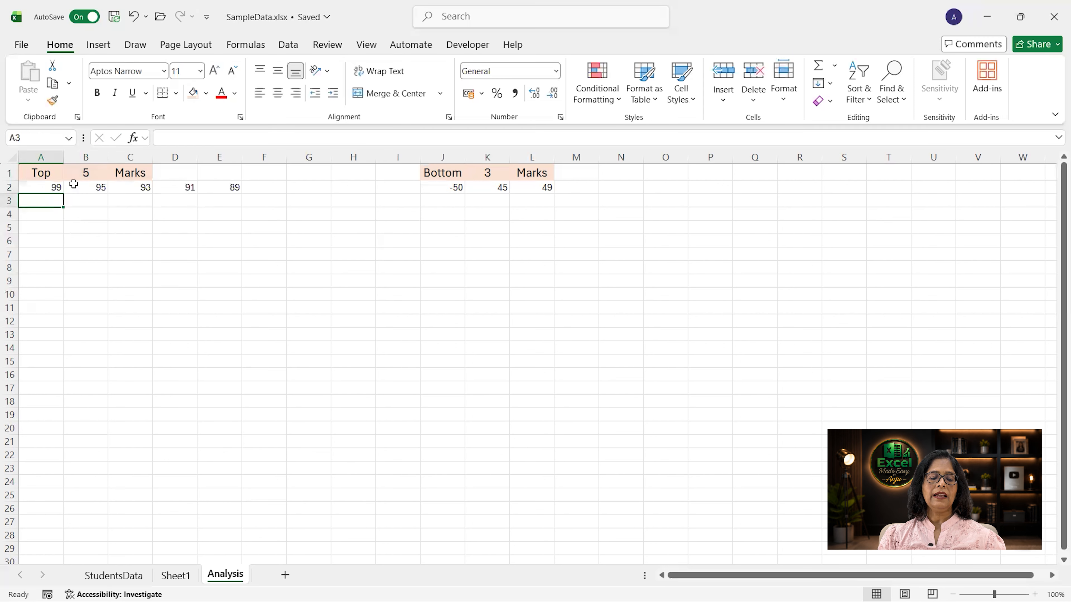
Step: Test the Top marks formula by changing the count in B1 to 3 and back to 5
click(80, 171)
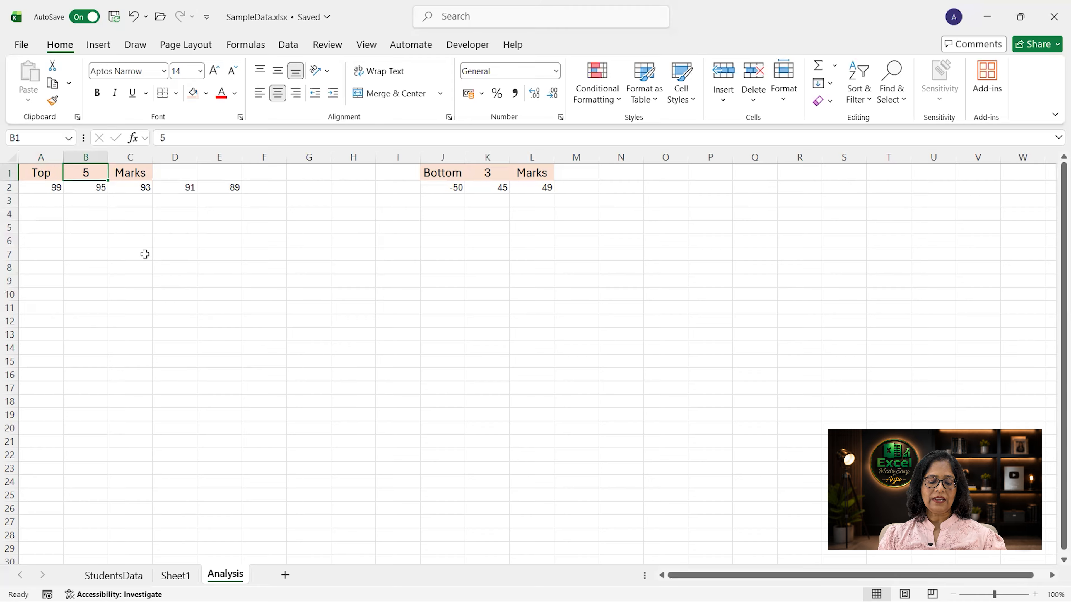
text(3)
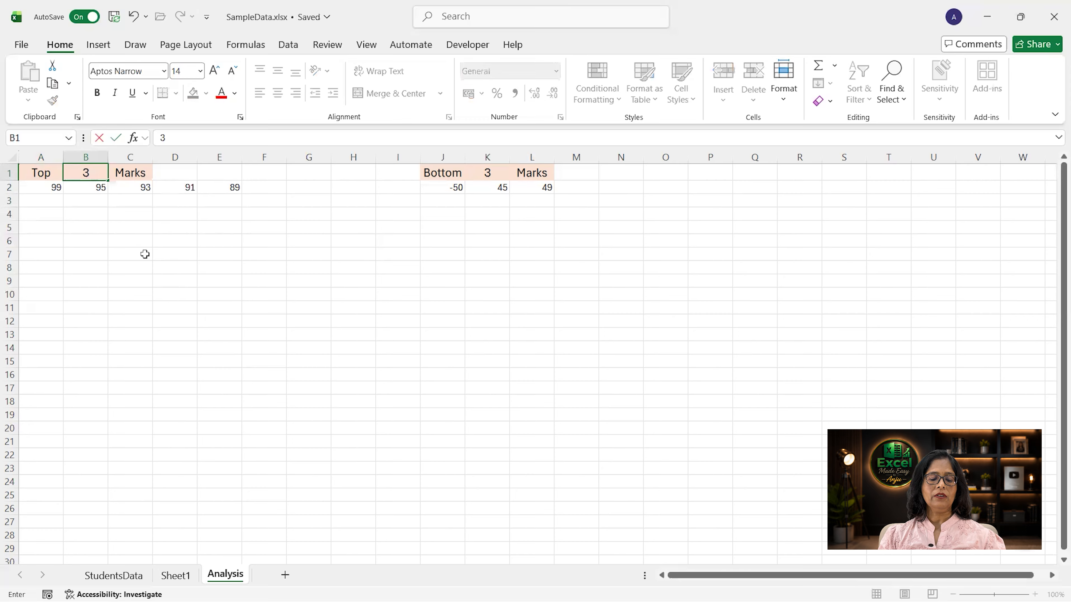
key(Return)
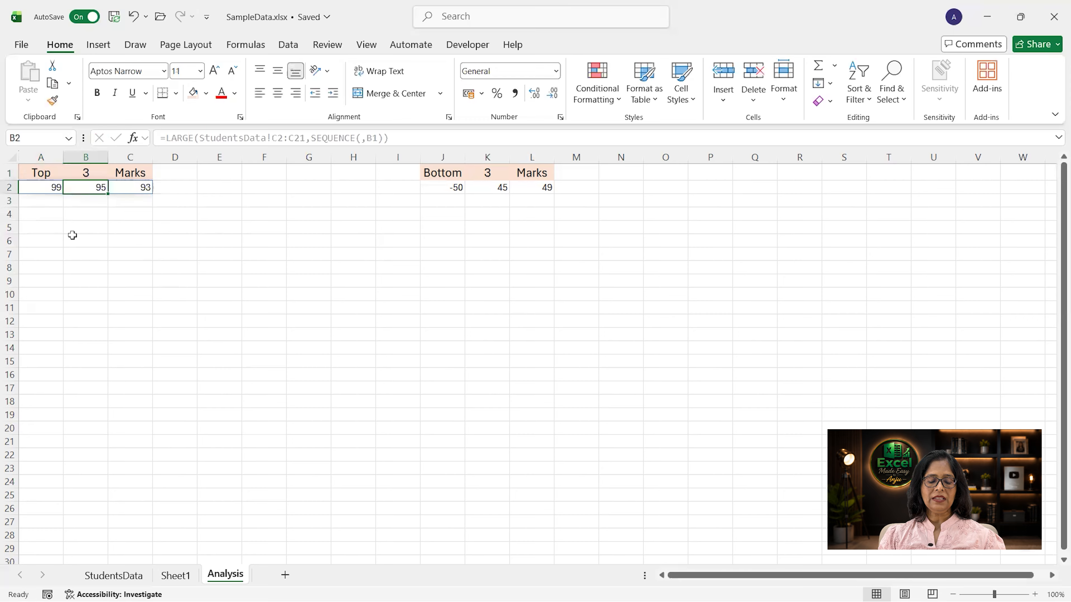
key(Up)
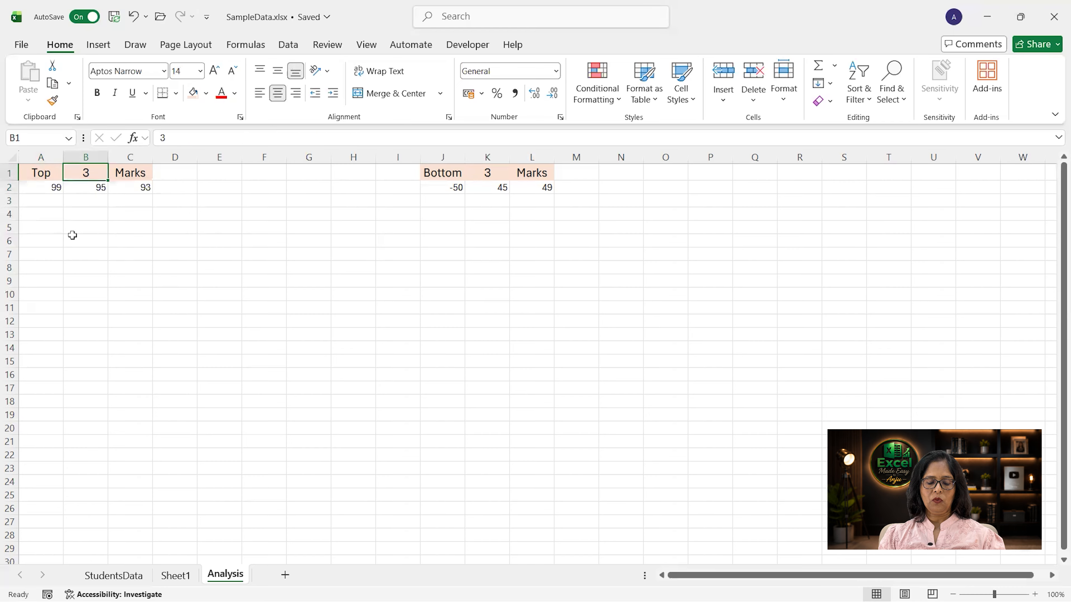
text(5)
key(Return)
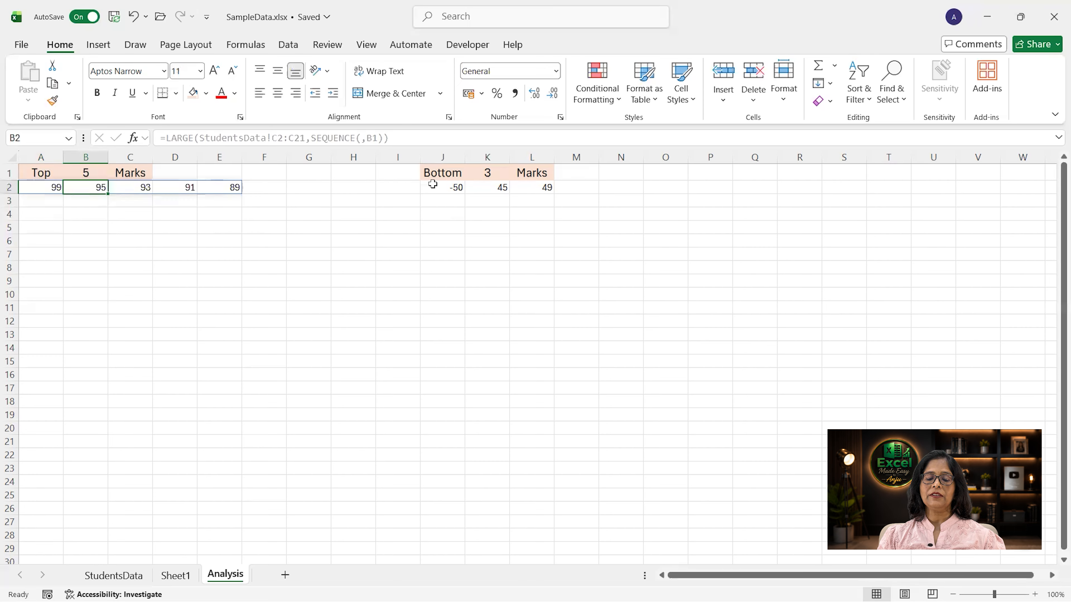
Step: Clear the existing formula under the Bottom 3 Marks heading and enter =SMALL(StudentsData!C2:C21,SEQUENCE(Analysis!K1)) in J2
click(443, 187)
key(Delete)
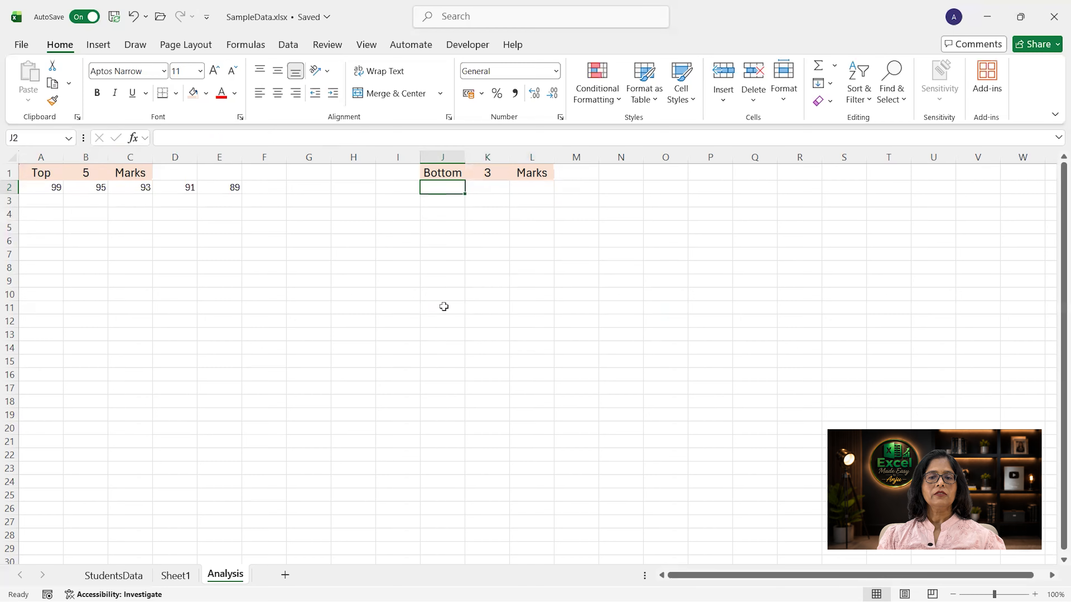
text(=small)
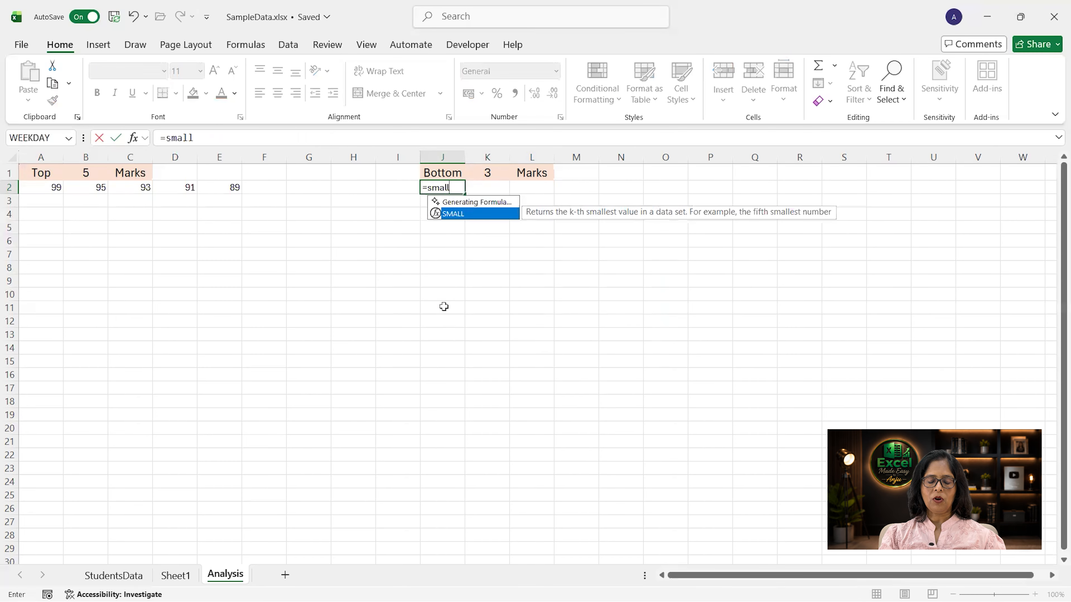
text(()
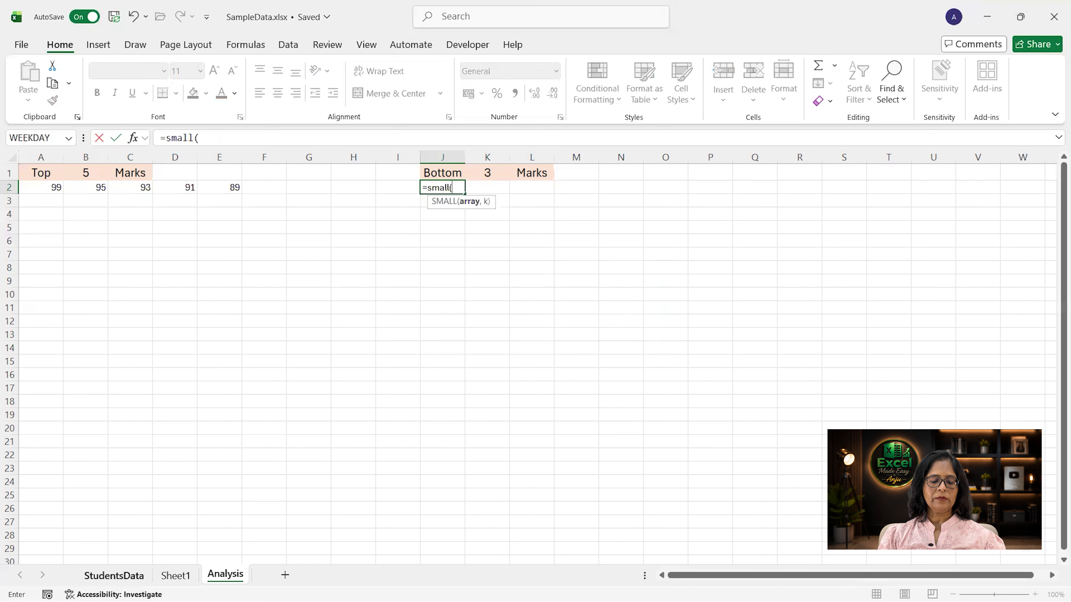
click(114, 575)
drag(324, 195, 313, 508)
text(,)
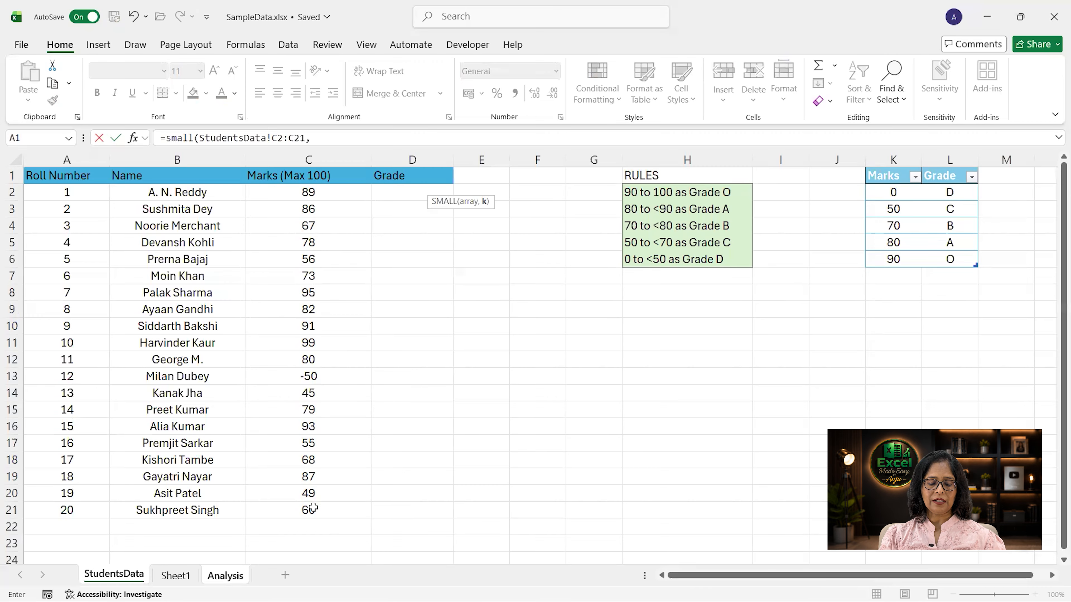
text(s)
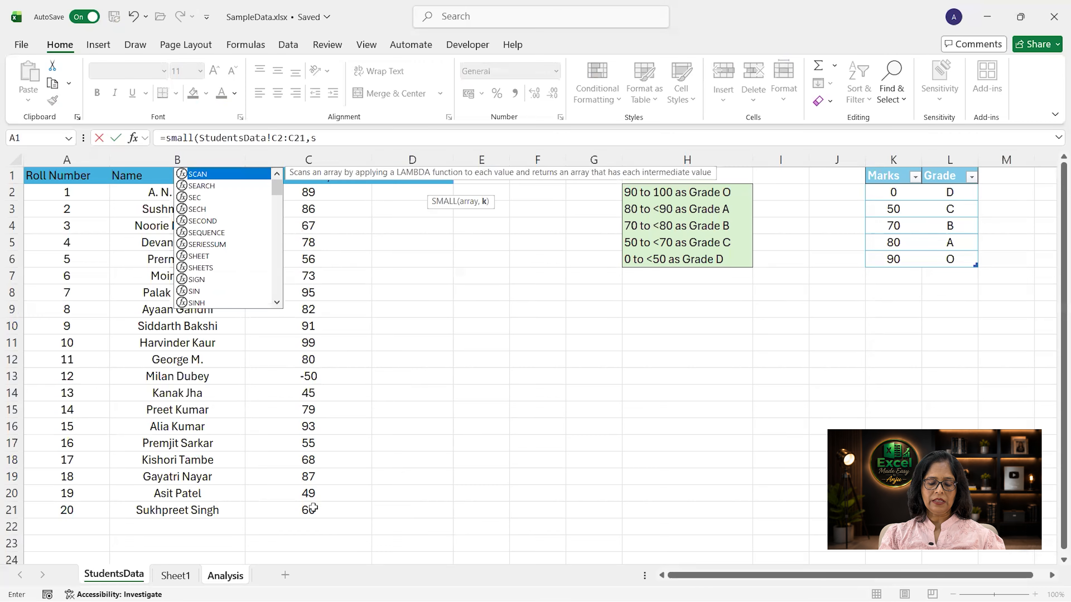
text(equence()
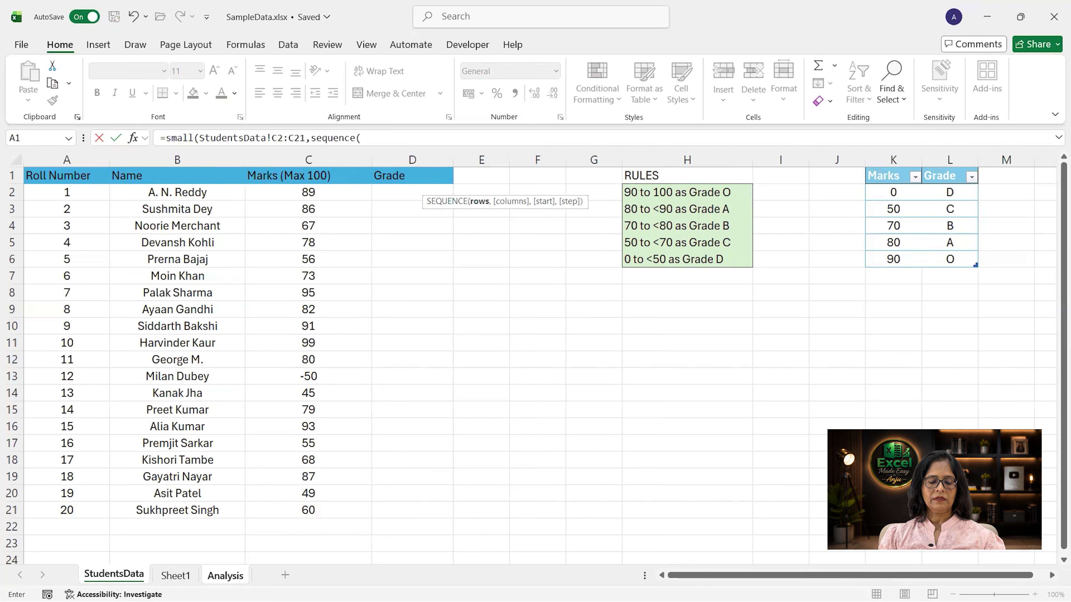
click(225, 576)
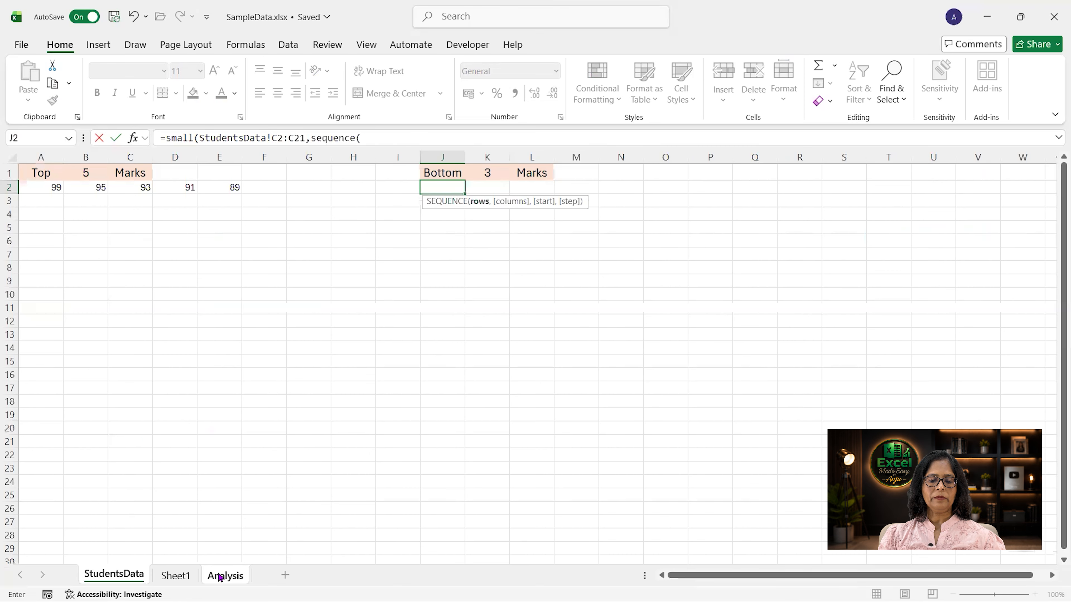
click(485, 174)
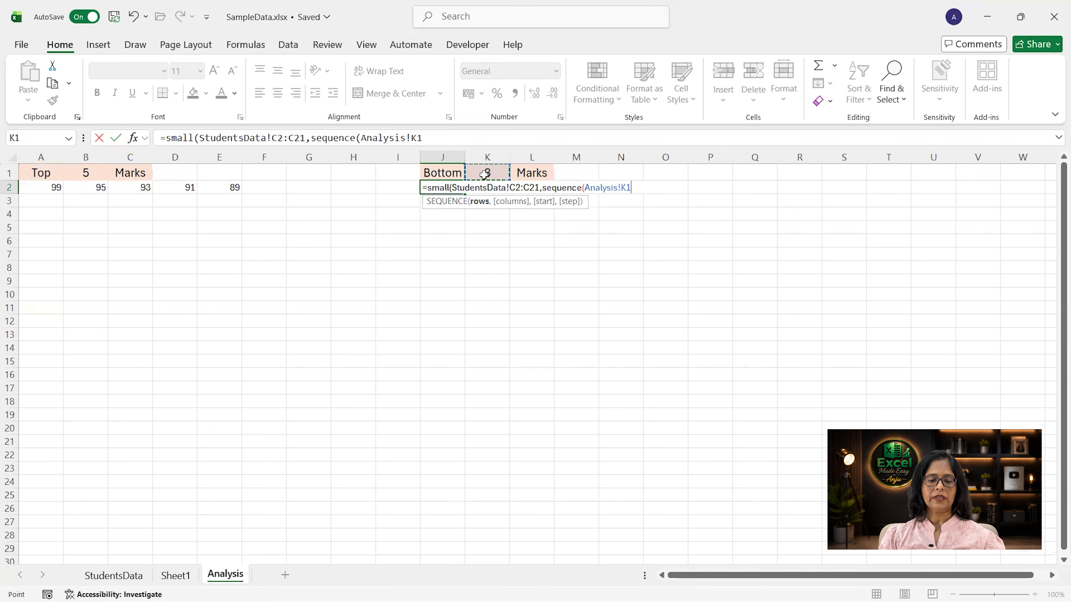
text())
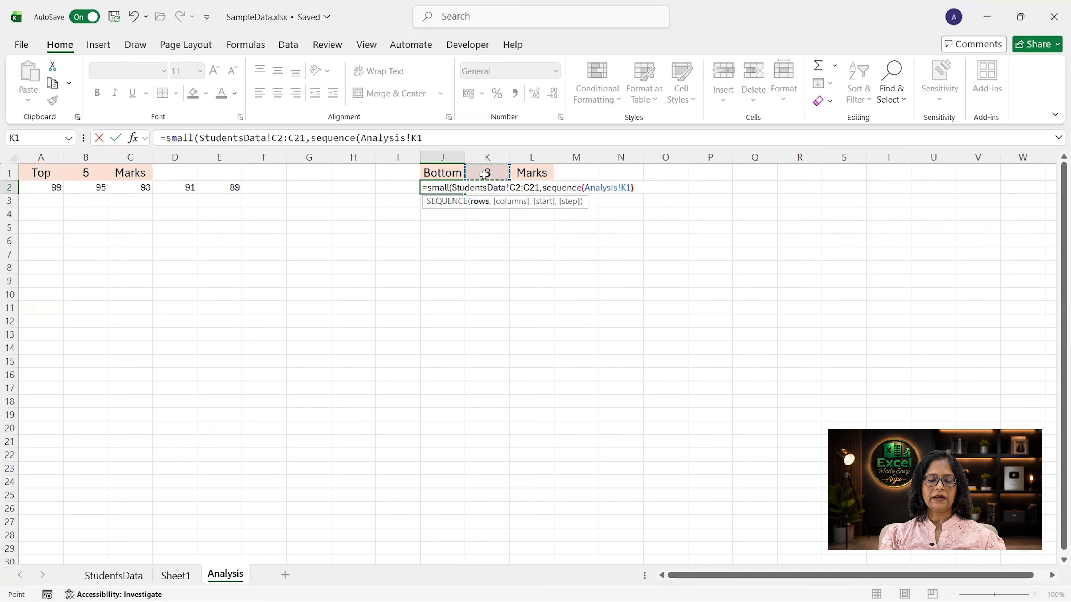
text())
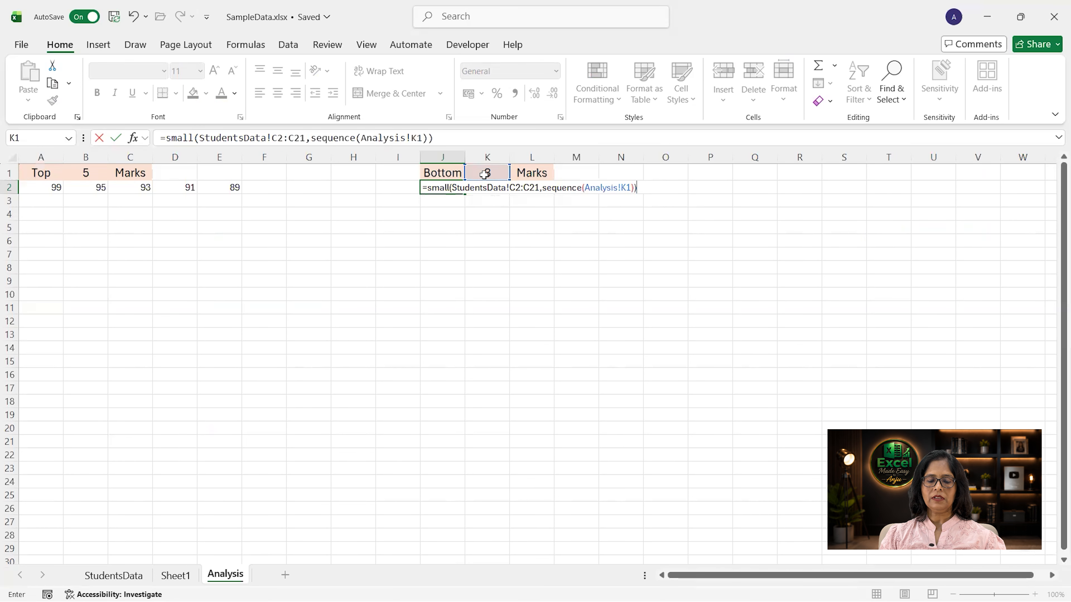
key(Return)
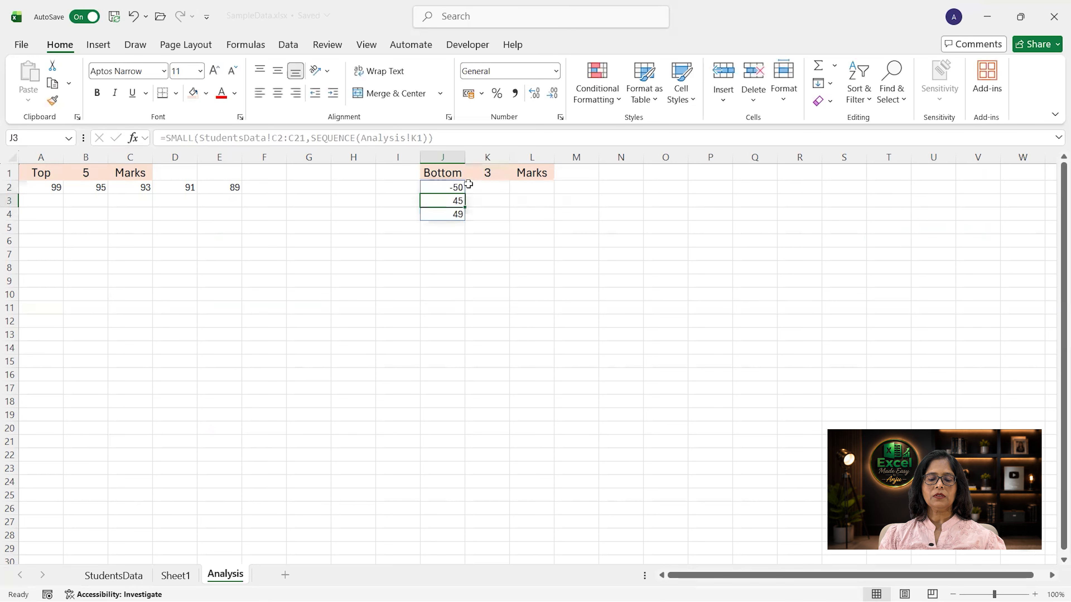
Step: Change the SEQUENCE in cell J2's SMALL formula to (,Analysis!K1) so the marks spill across columns
click(459, 185)
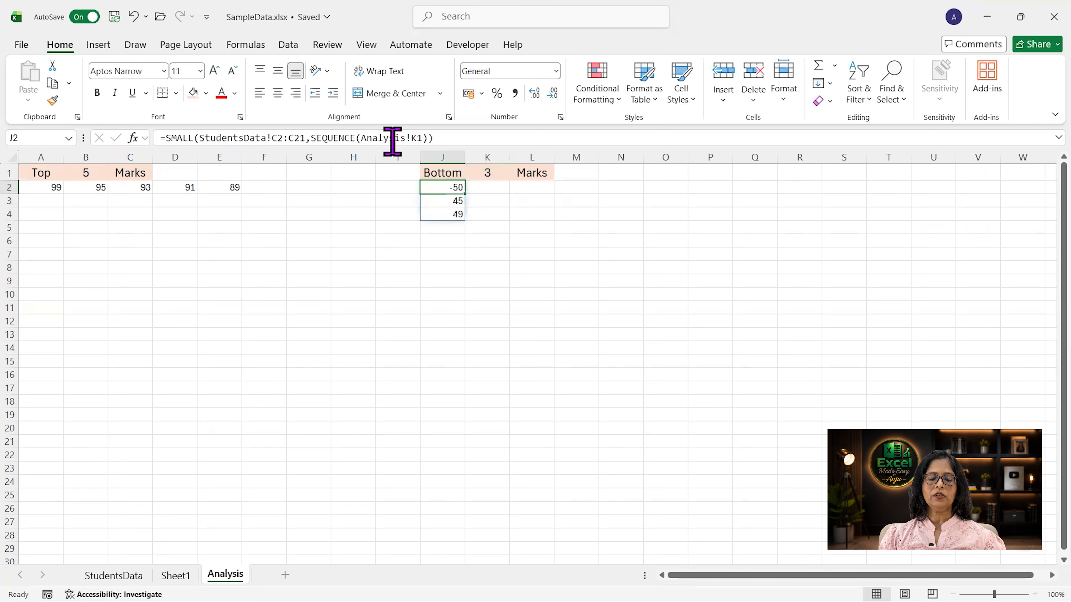
click(362, 139)
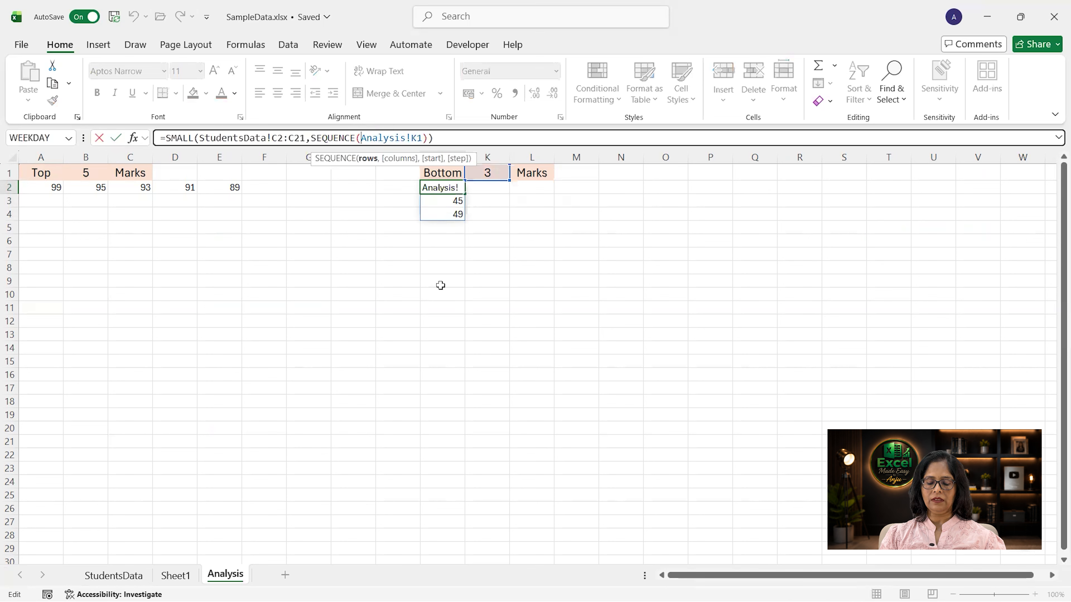
text(,)
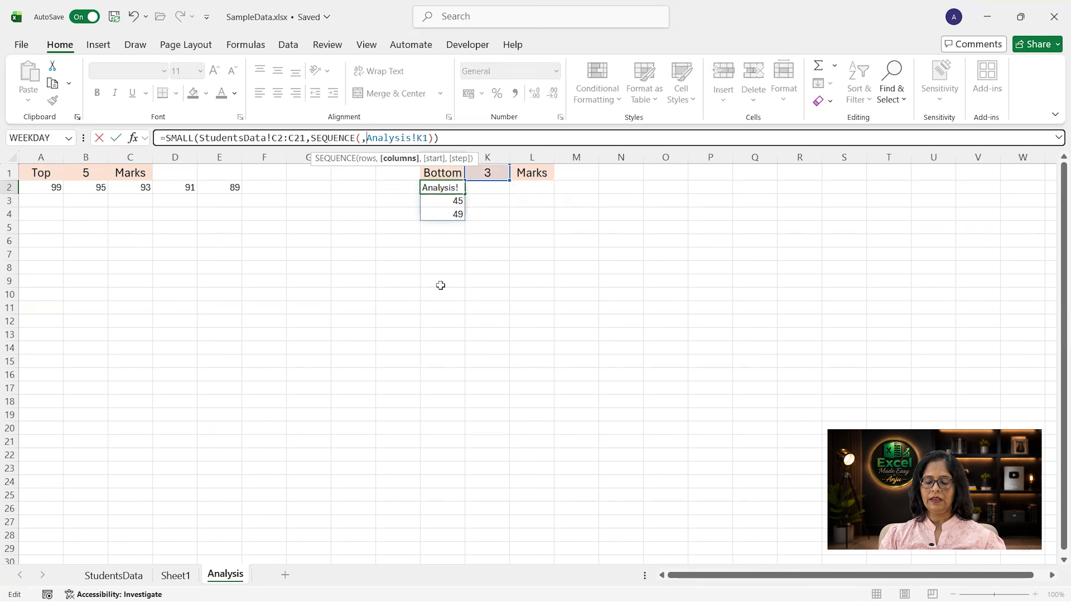
key(Return)
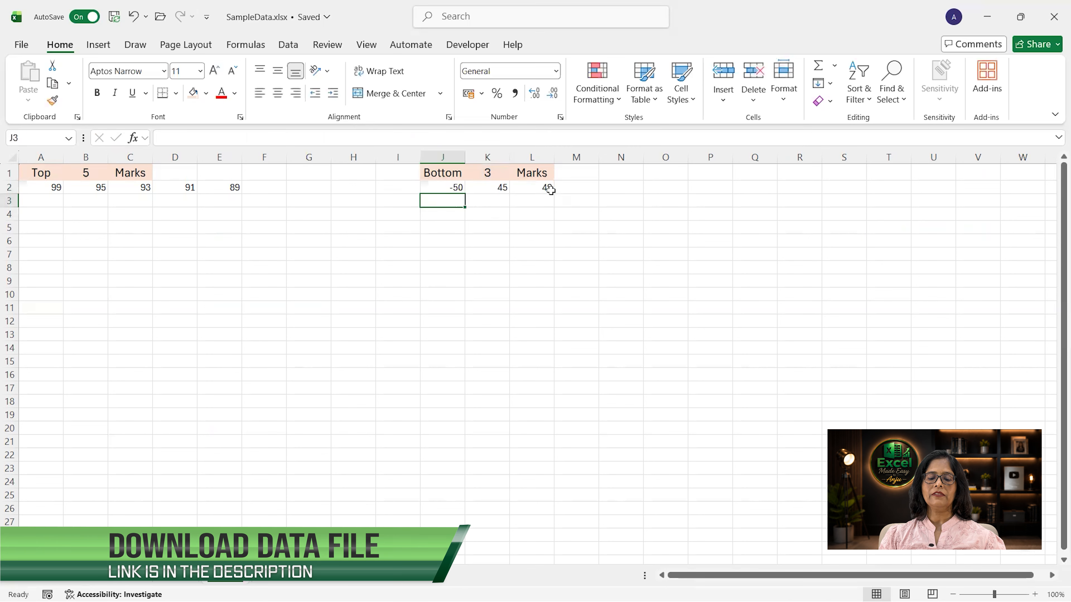
Step: Set the Bottom marks count in K1 to 5
click(498, 172)
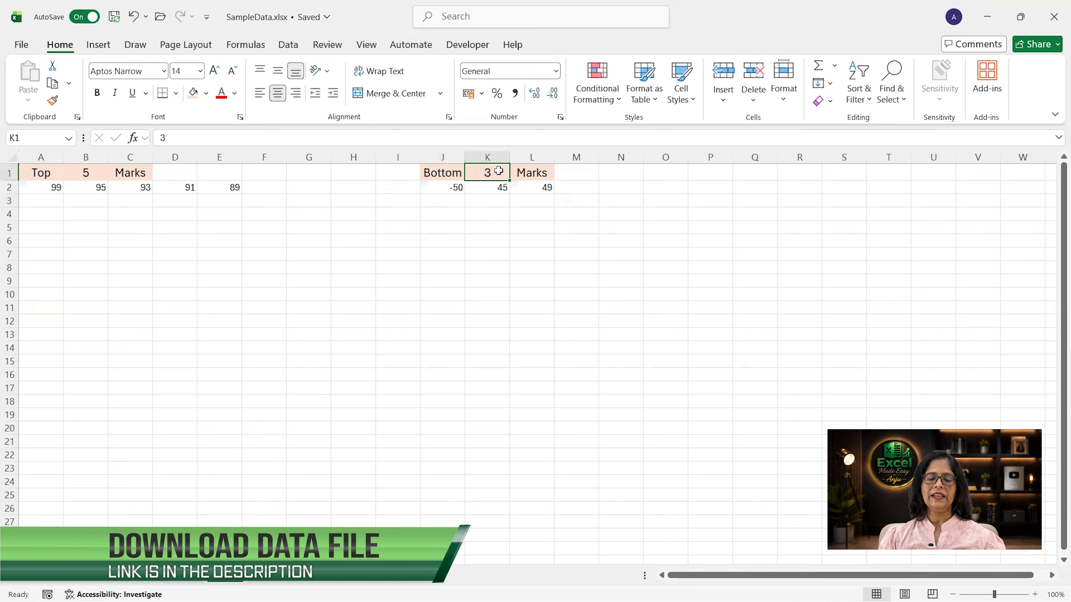
text(5)
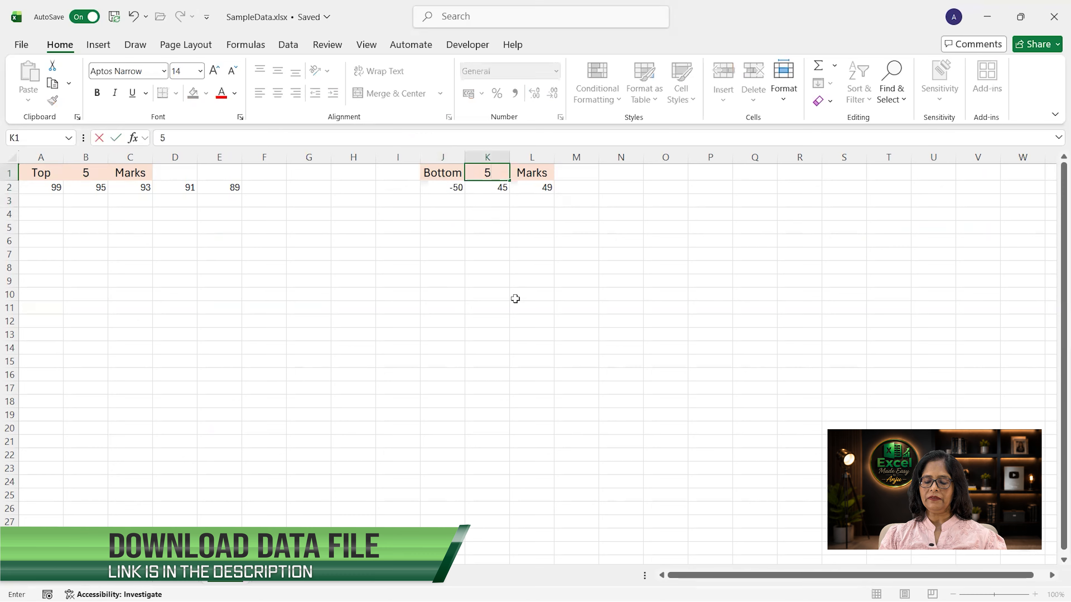
key(Return)
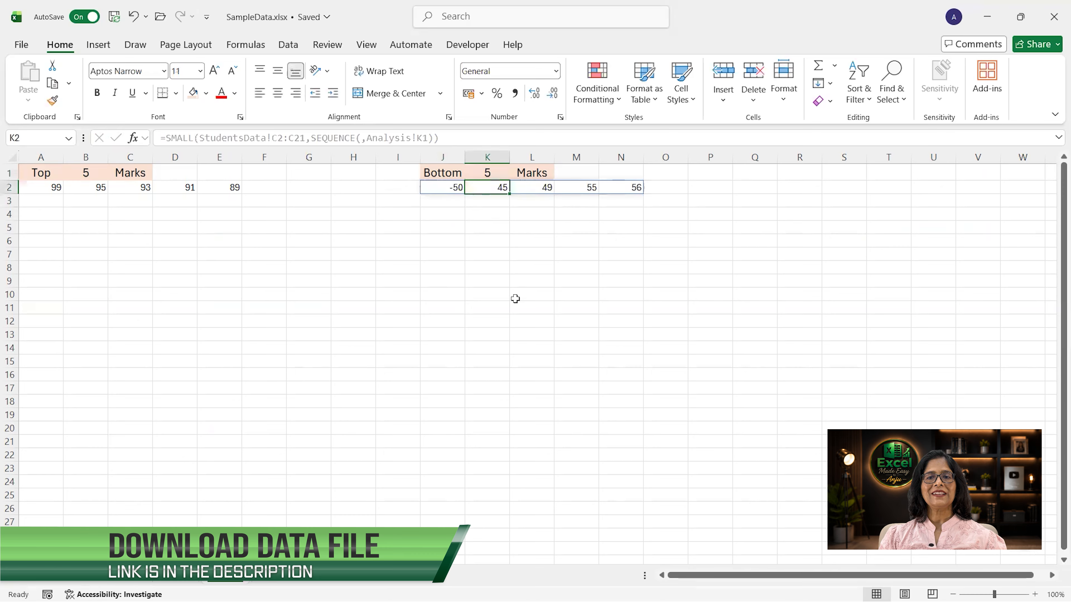